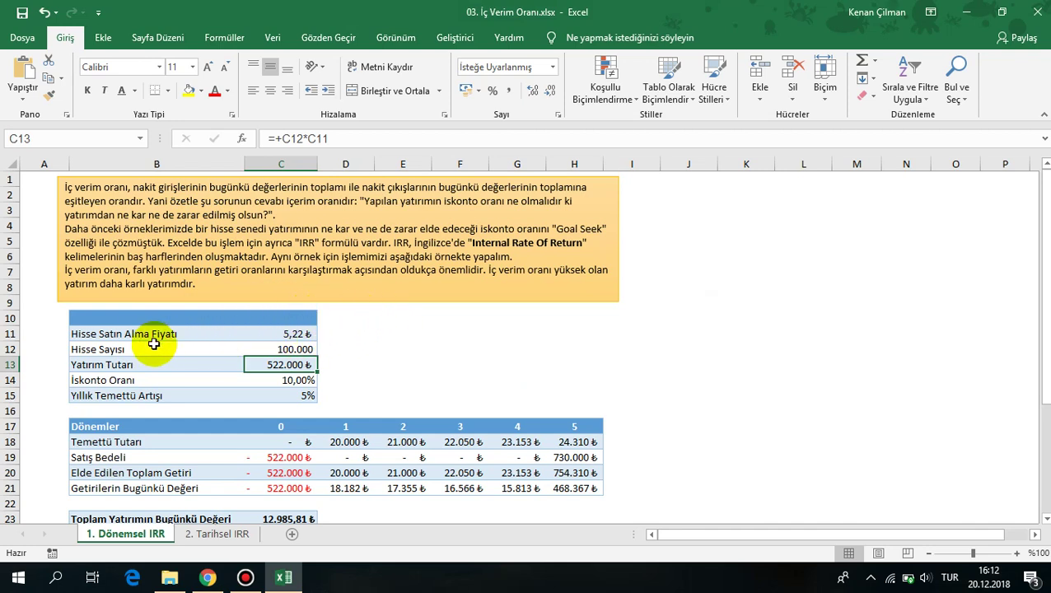
Review the internal rate of return explanation text and the investment inputs, from share purchase price to dividend growth, in B11:C15
left_click_drag(114, 333, 211, 396)
left_click(379, 381)
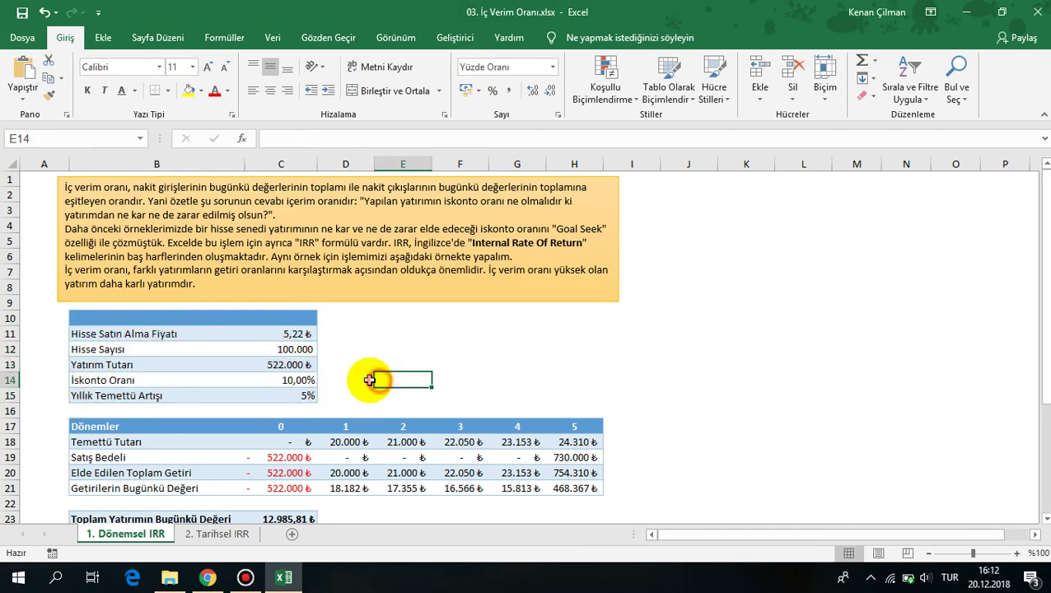
left_click_drag(198, 332, 204, 396)
left_click(474, 351)
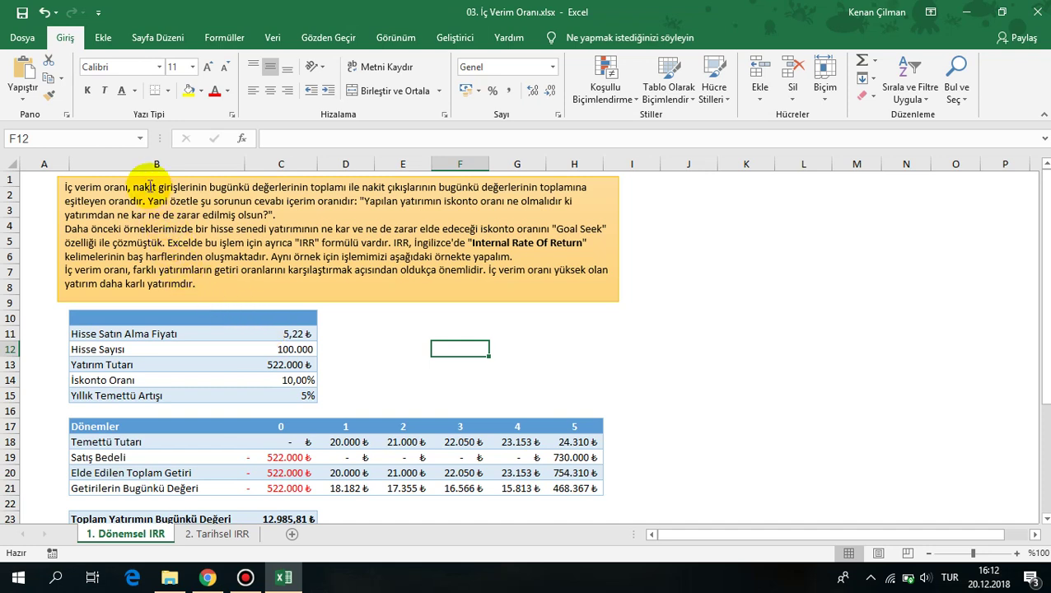
left_click_drag(75, 187, 244, 243)
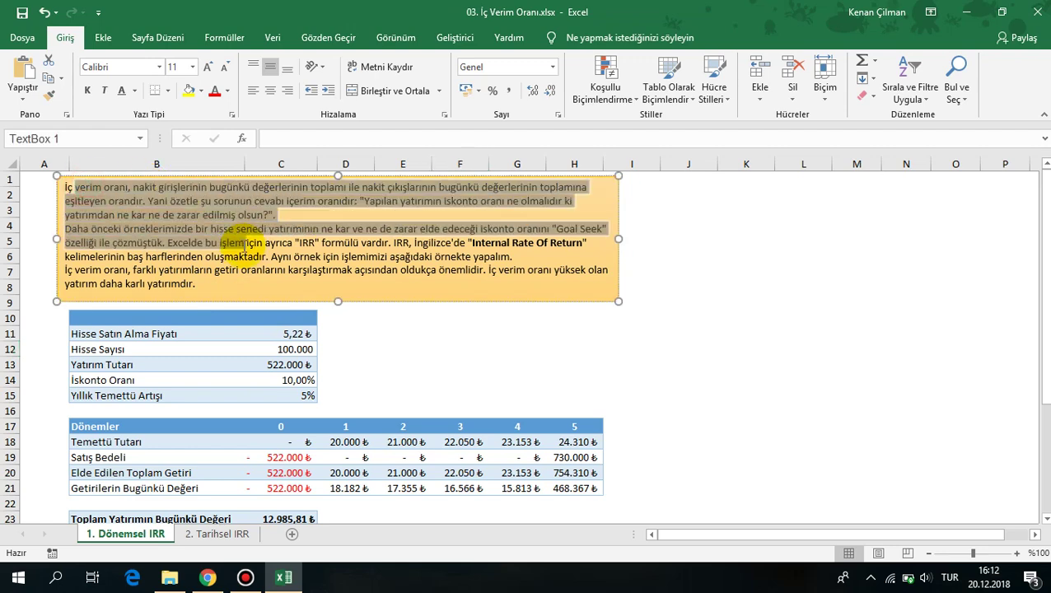
left_click(368, 388)
scroll(340, 293, "down", 2)
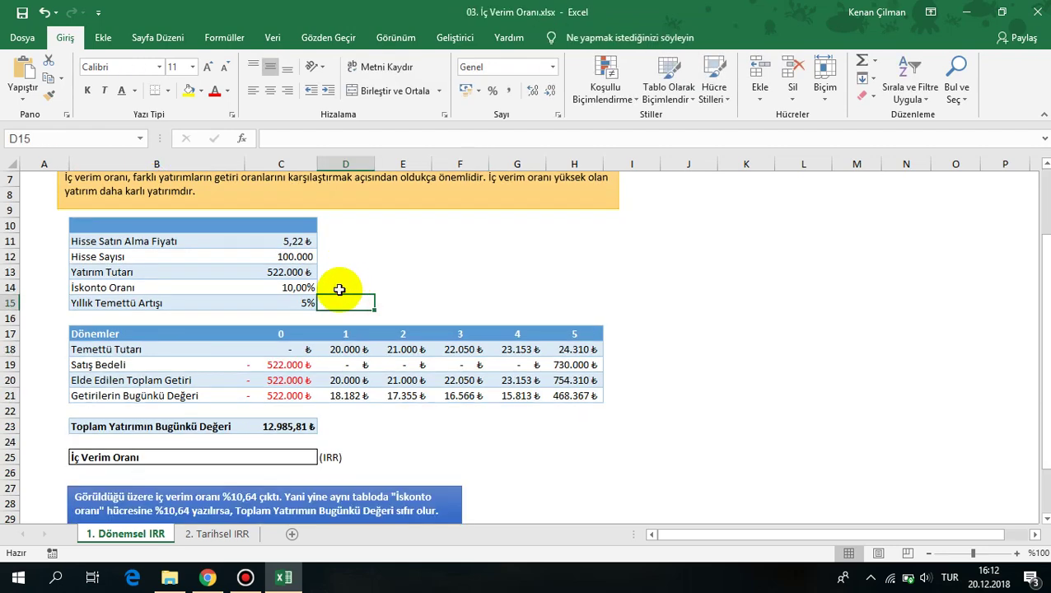
left_click(280, 380)
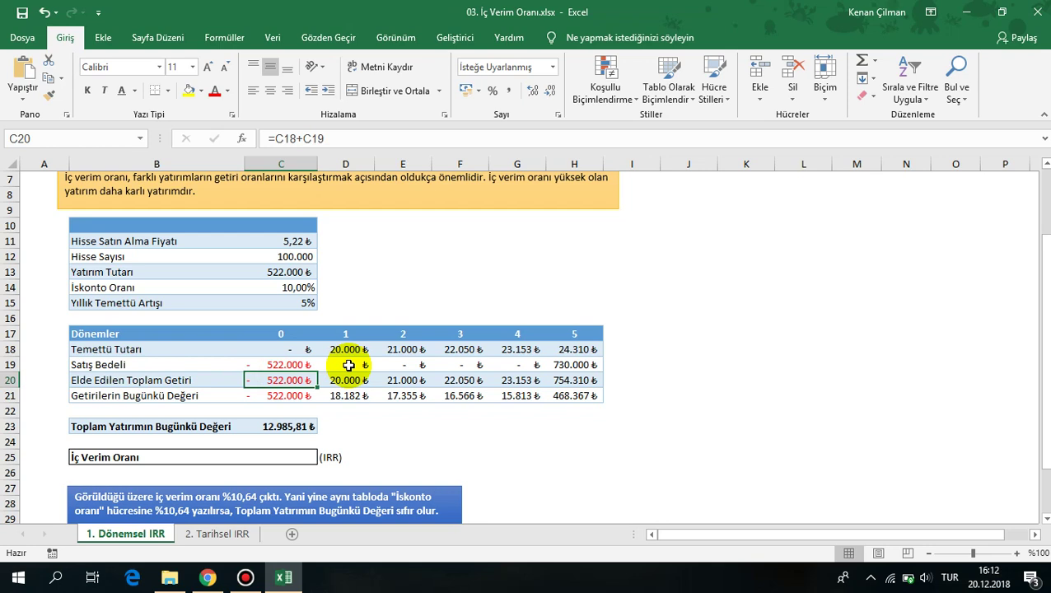
left_click_drag(113, 240, 274, 262)
mouse_move(164, 258)
left_mouse_down()
mouse_move(306, 258)
mouse_move(155, 269)
left_mouse_up()
left_click(167, 270)
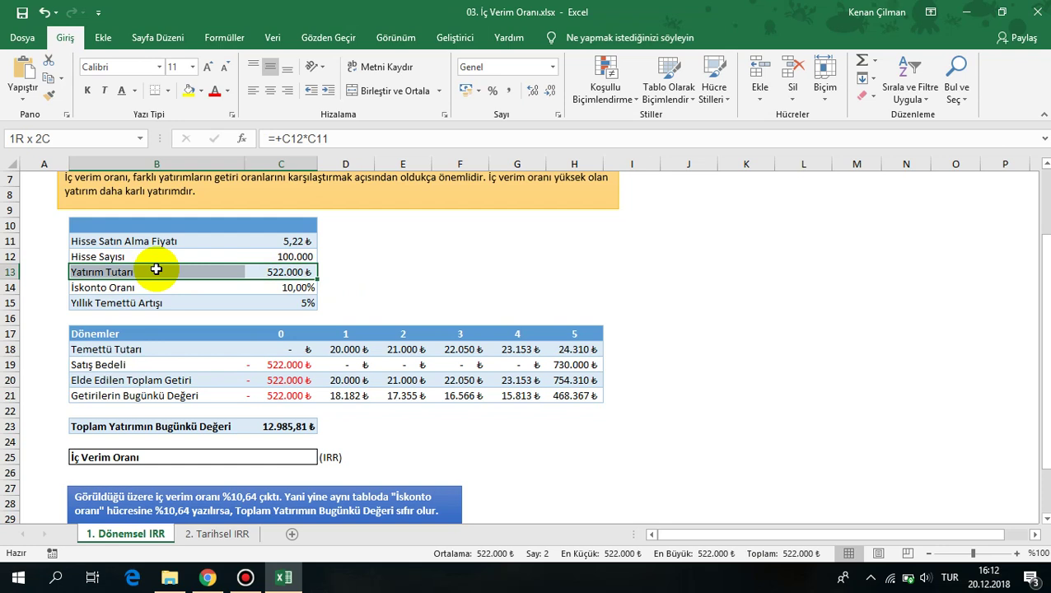
left_click(403, 287)
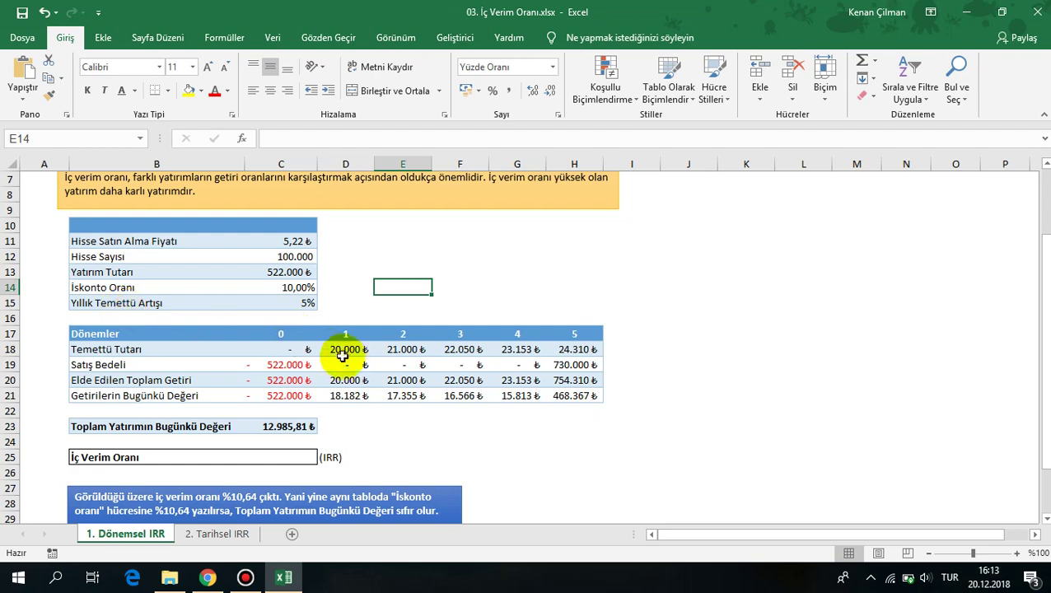
Examine the Temettü Tutarı row for periods 0 to 5 against the share count in C12
left_click_drag(323, 350, 568, 349)
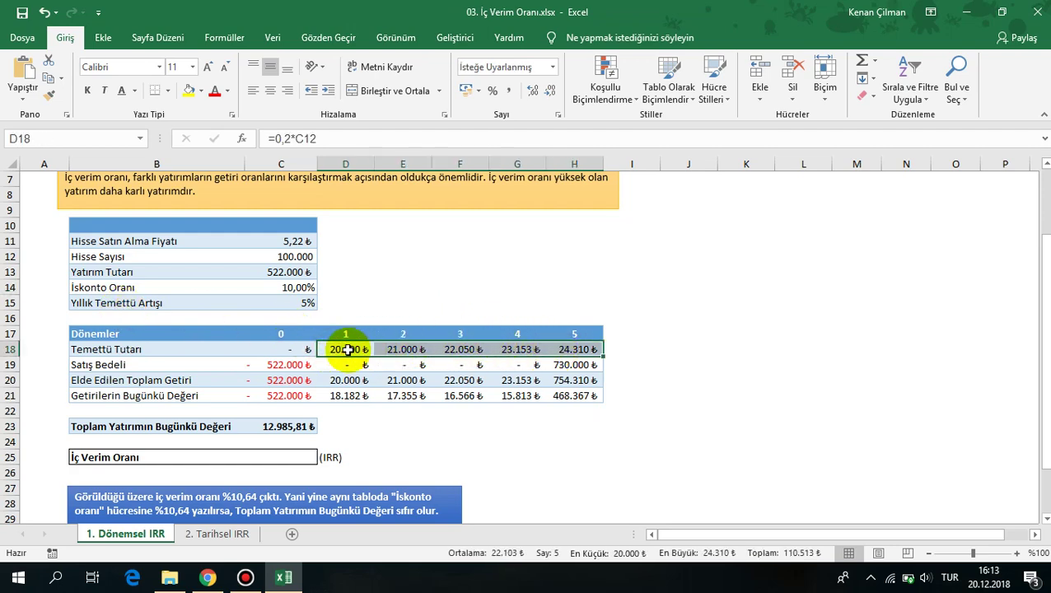
scroll(387, 314, "up", 2)
scroll(388, 314, "down", 2)
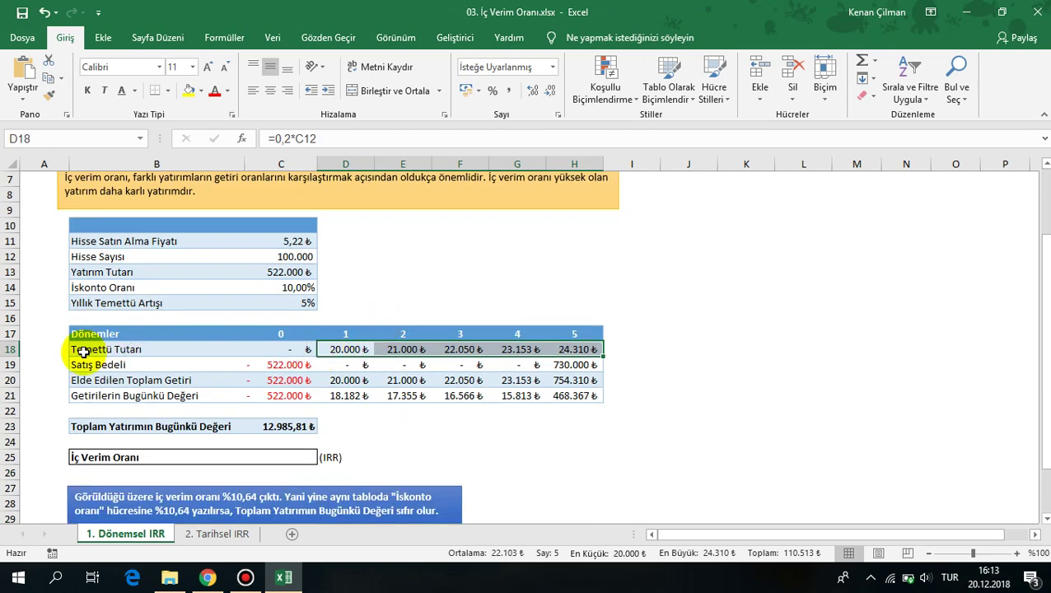
left_click_drag(83, 352, 595, 349)
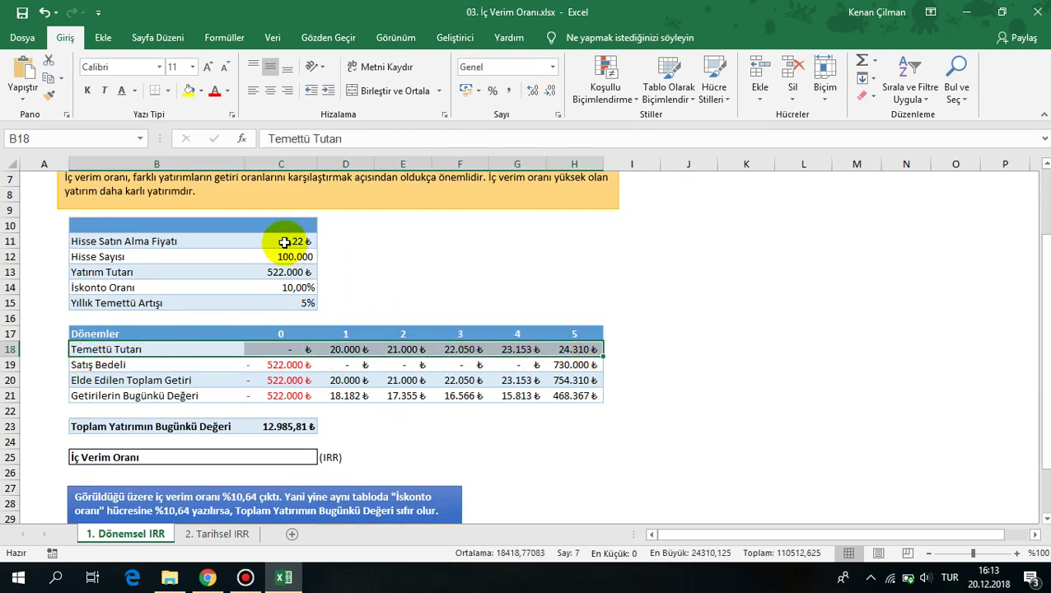
left_click_drag(284, 242, 284, 303)
left_click(285, 257)
left_click(124, 257)
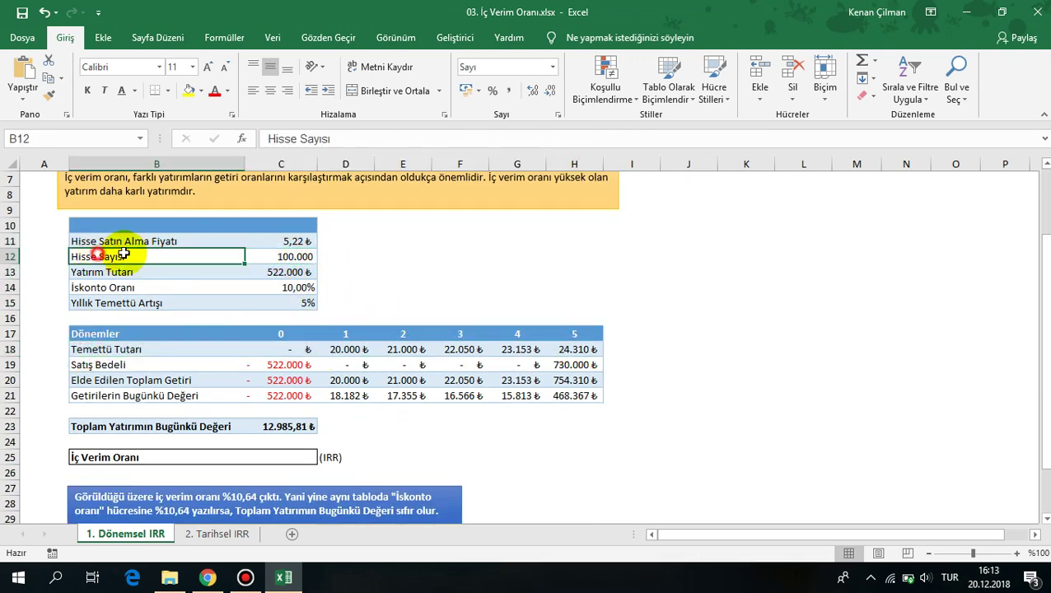
left_click_drag(124, 256, 284, 257)
left_click(216, 349)
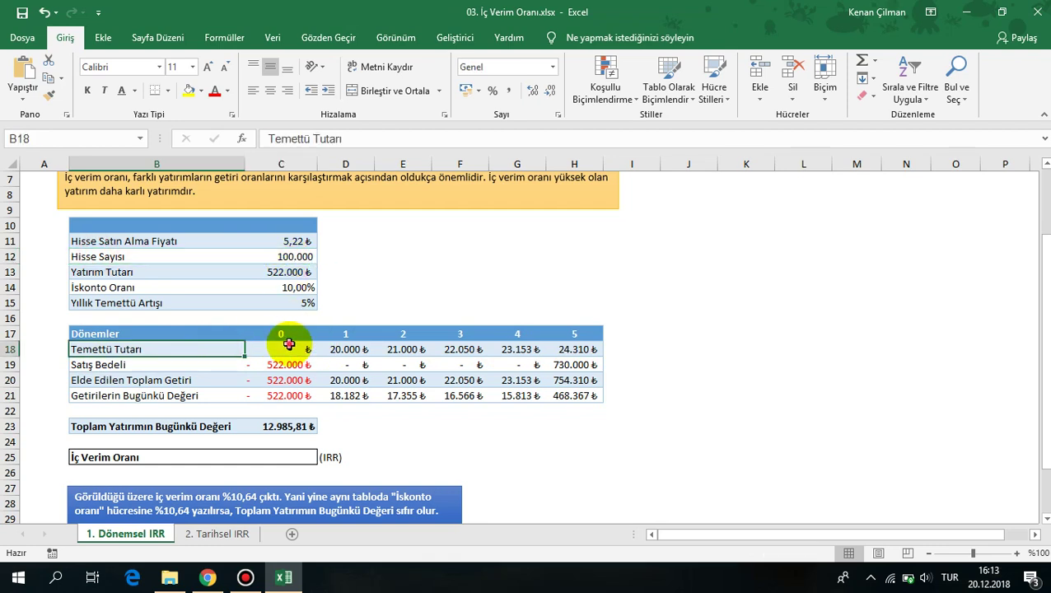
left_click_drag(288, 344, 574, 349)
left_click(94, 349)
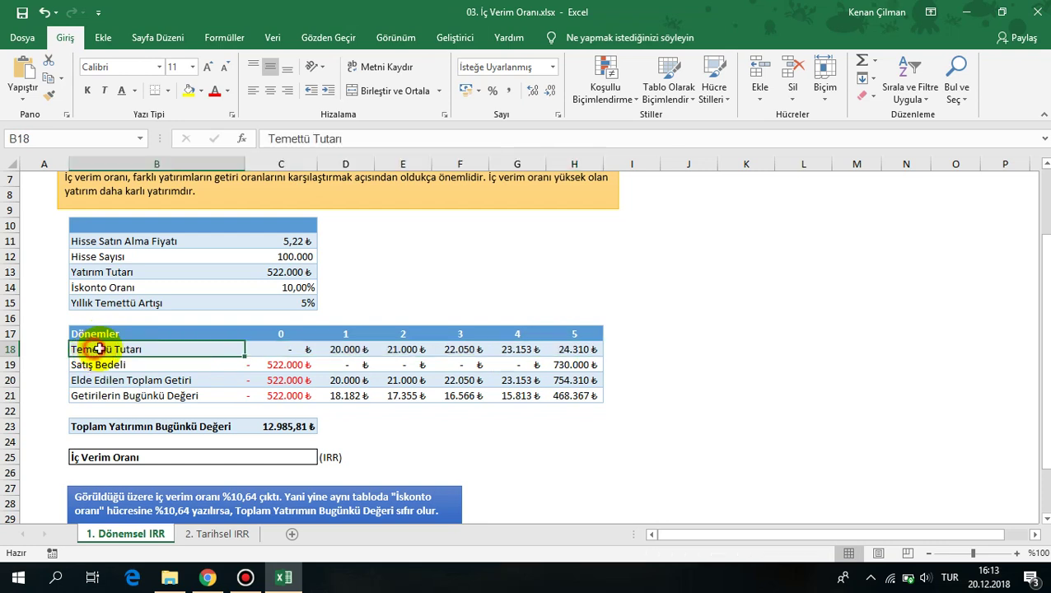
Check the period 0 column, each period's dividend, and the period 5 dividend together with the Satış Bedeli amount
left_click(296, 335)
left_click_drag(284, 338, 296, 396)
mouse_move(337, 350)
left_mouse_down()
mouse_move(590, 351)
mouse_move(352, 349)
left_mouse_up()
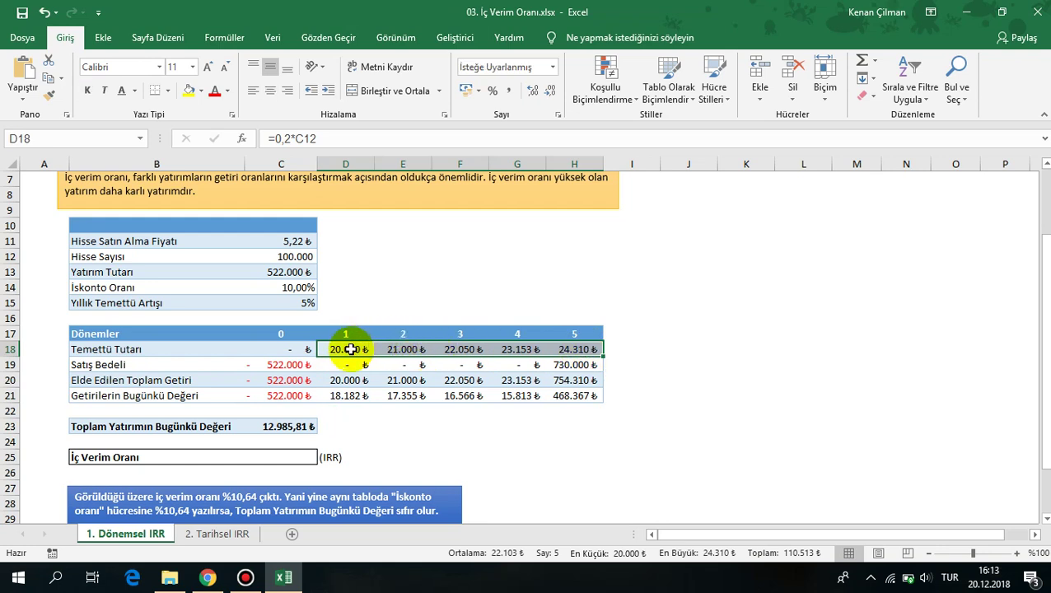
left_click(403, 350)
left_click(449, 349)
left_click(516, 349)
left_click_drag(582, 350, 558, 365)
left_click(103, 365)
left_click(519, 363)
left_click(558, 363)
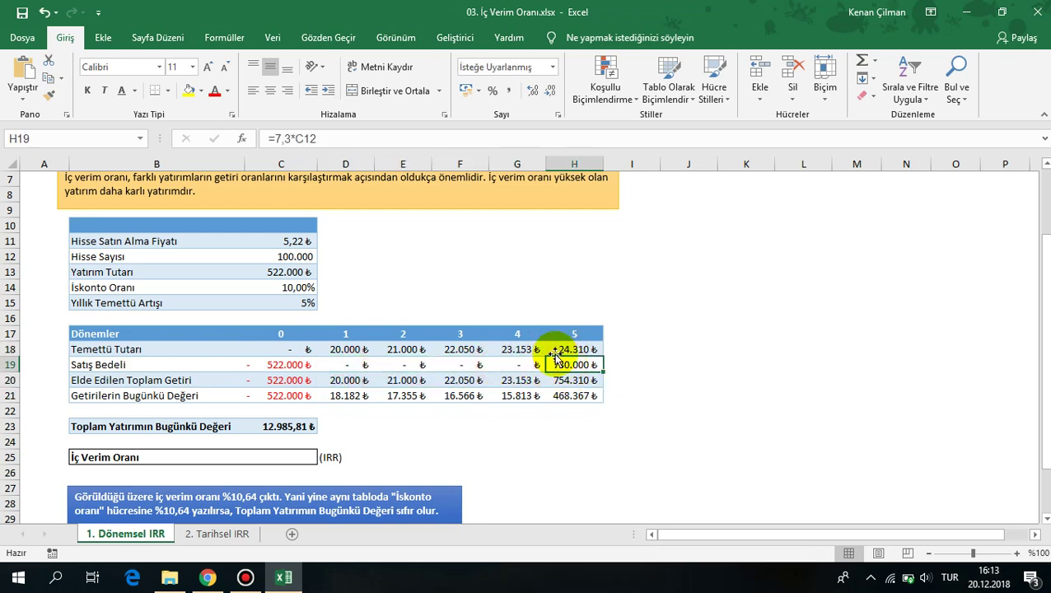
left_click_drag(575, 349, 574, 363)
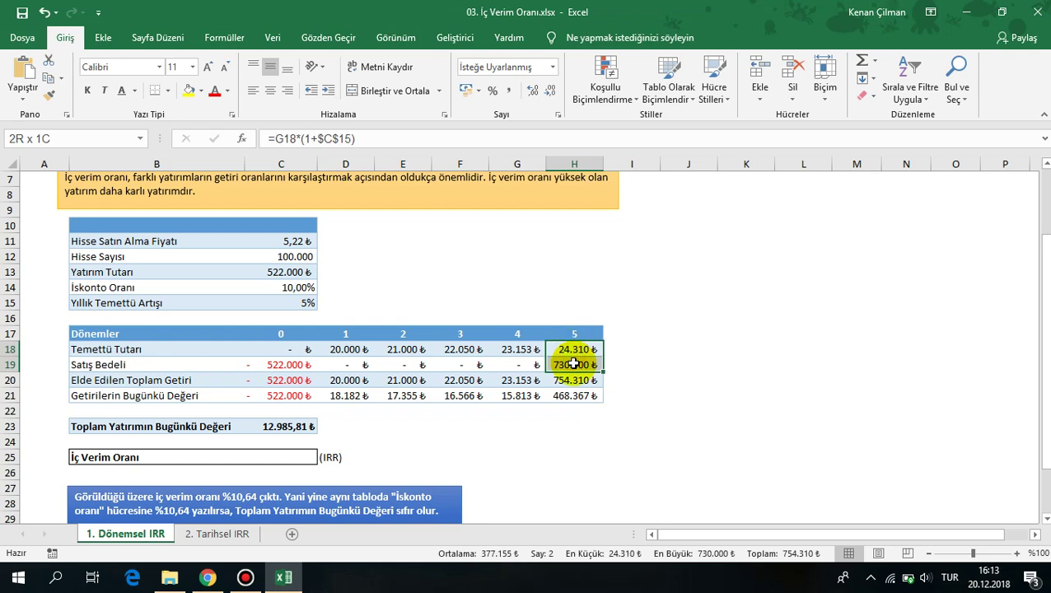
Examine the Elde Edilen Toplam Getiri cash flows in C20:H20, comparing period 0 with periods 1 to 5
left_click(133, 378)
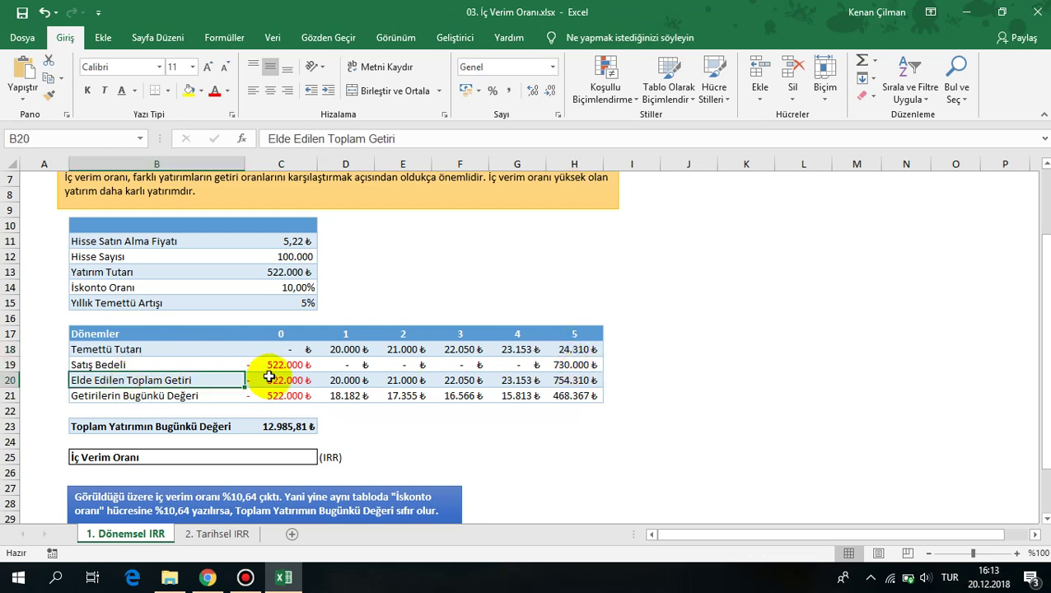
left_click_drag(275, 380, 577, 379)
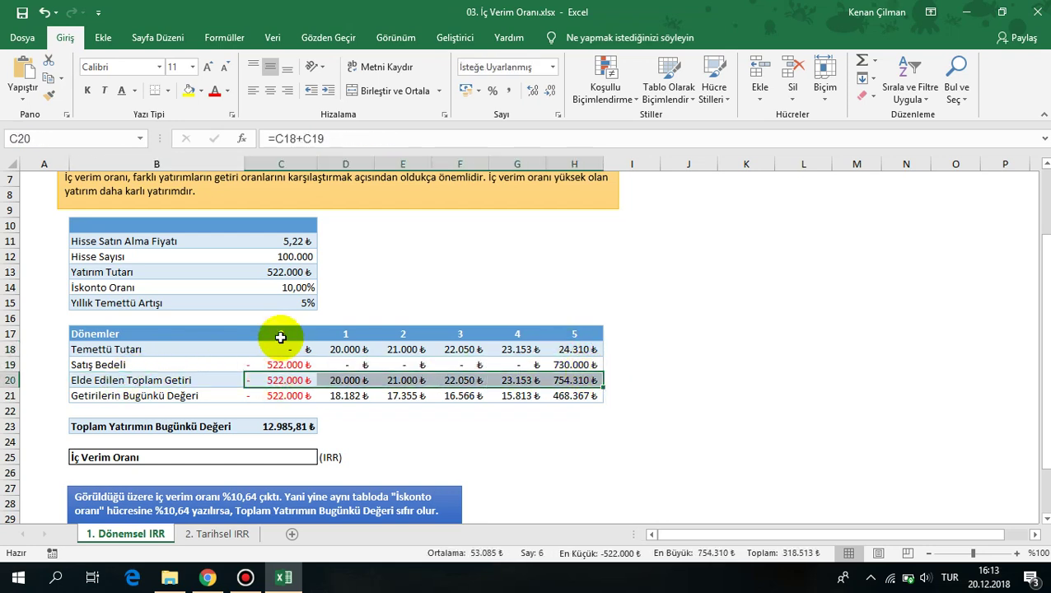
left_click_drag(278, 333, 295, 385)
left_click(298, 380)
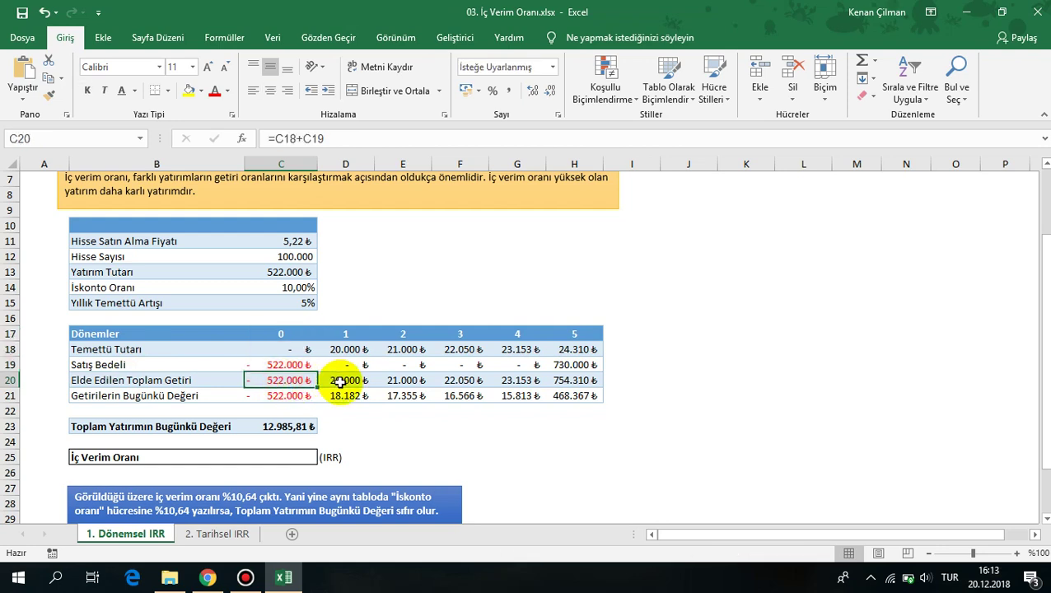
left_click_drag(342, 381, 575, 380)
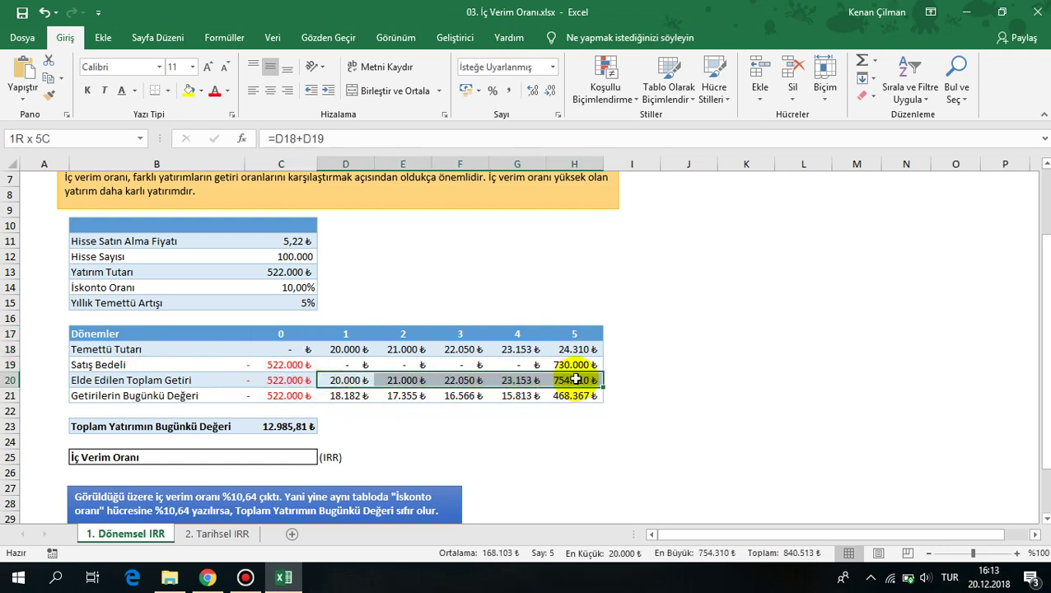
left_click_drag(274, 380, 597, 380)
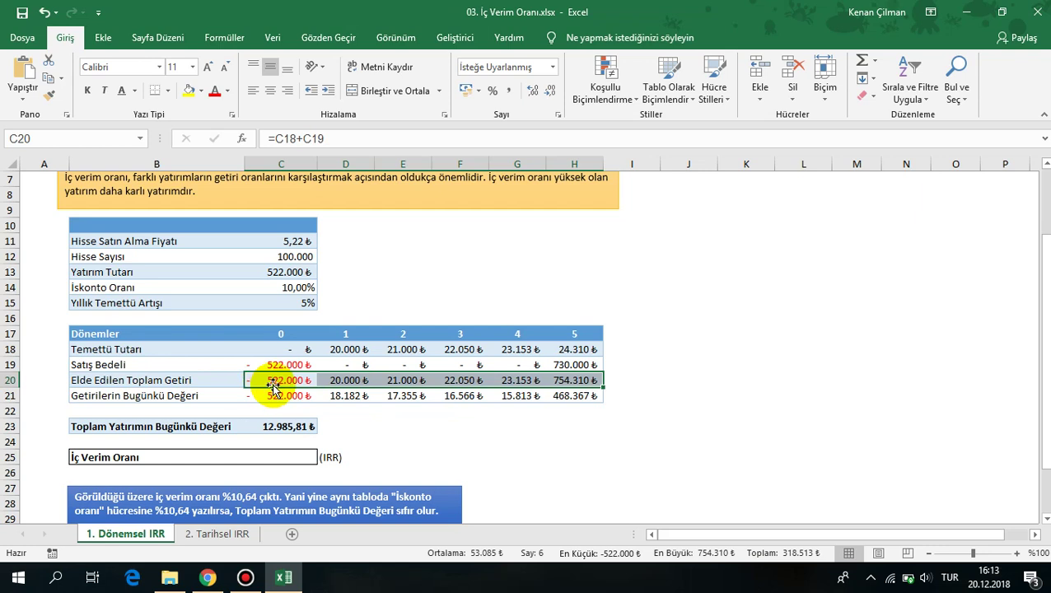
left_click_drag(258, 384, 577, 380)
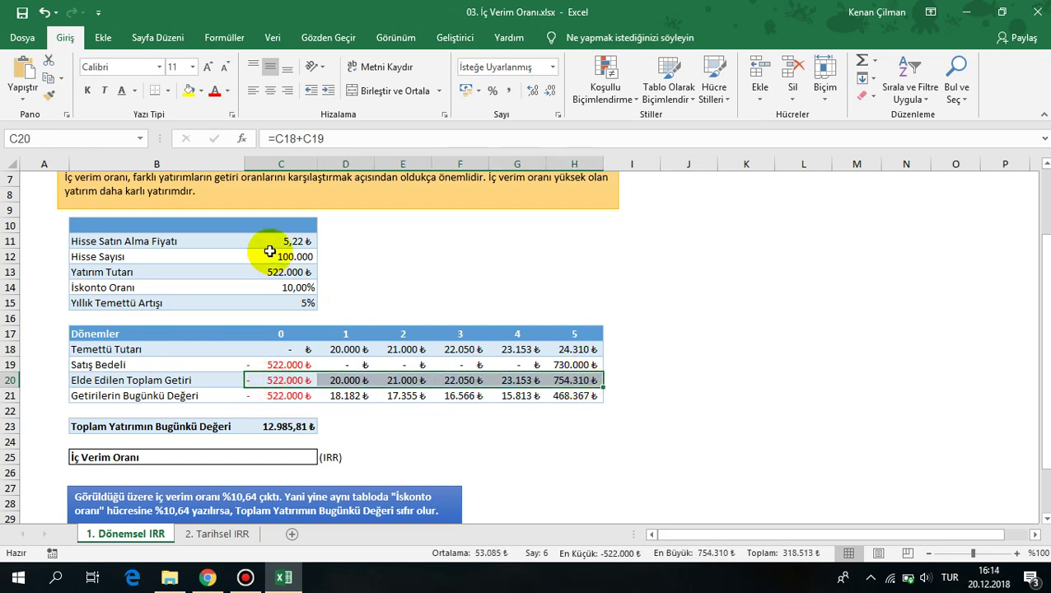
Inspect the discount rate in C14 and the net present value formula in C23
left_click(148, 287)
left_click(295, 288)
left_click(296, 424)
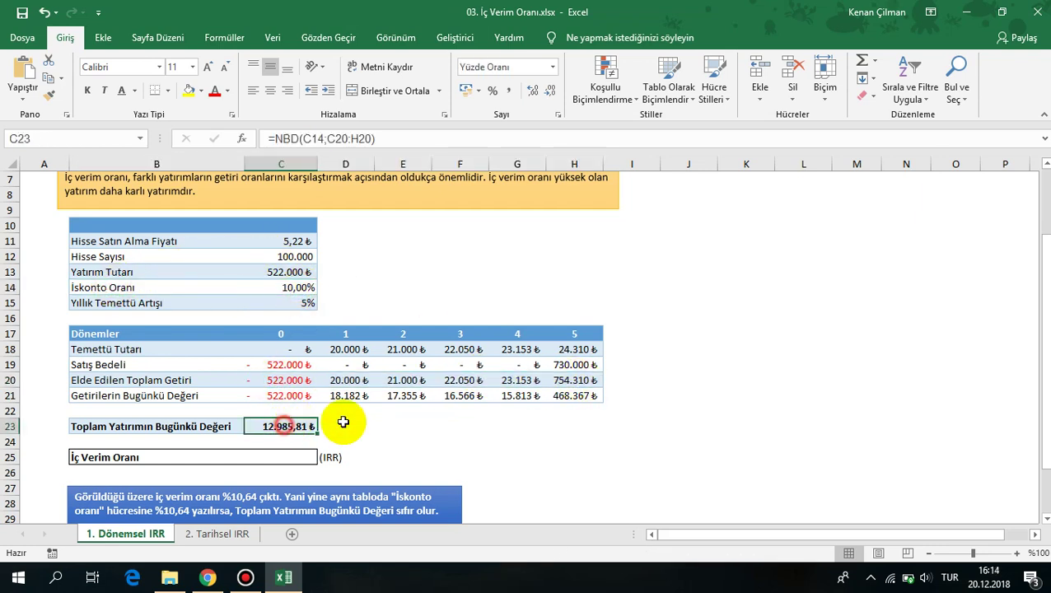
key("F2")
key("Escape")
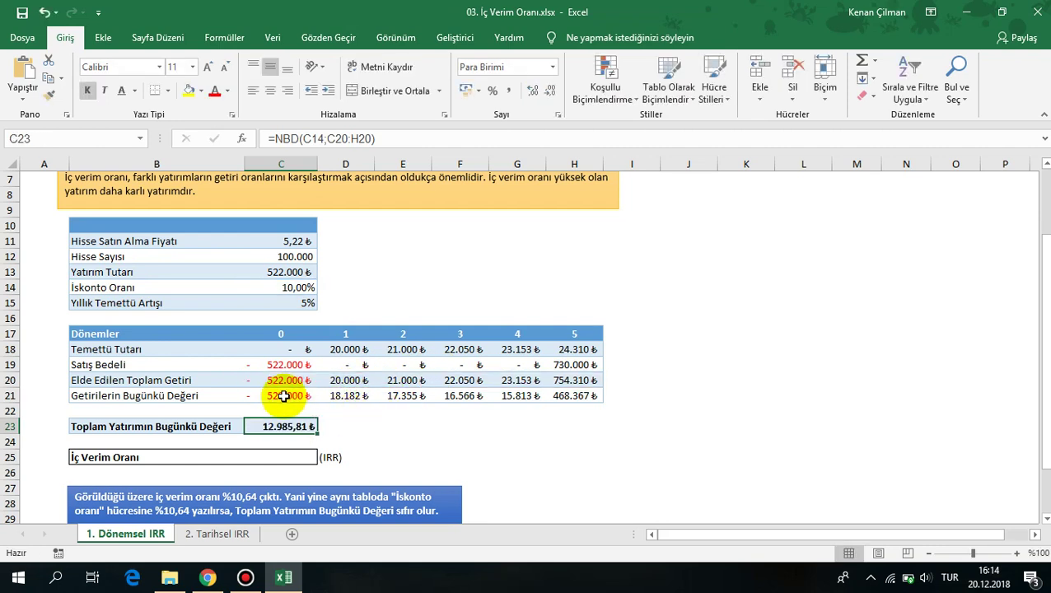
Inspect the present value formulas in C21 and D21, tracing them to the total returns and the discount rate
double_click(286, 396)
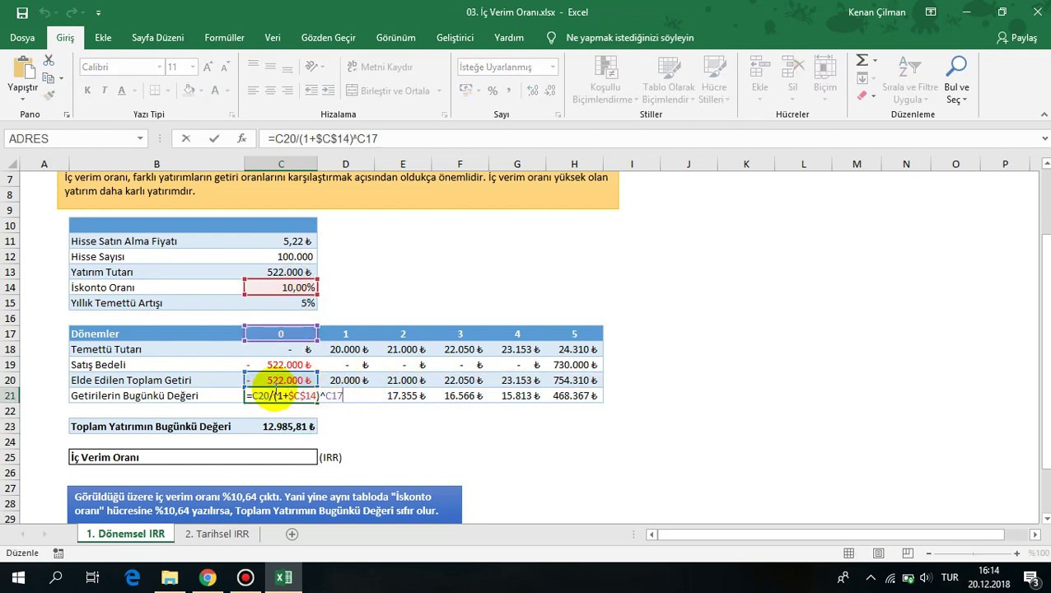
key("Escape")
left_click_drag(263, 379, 274, 398)
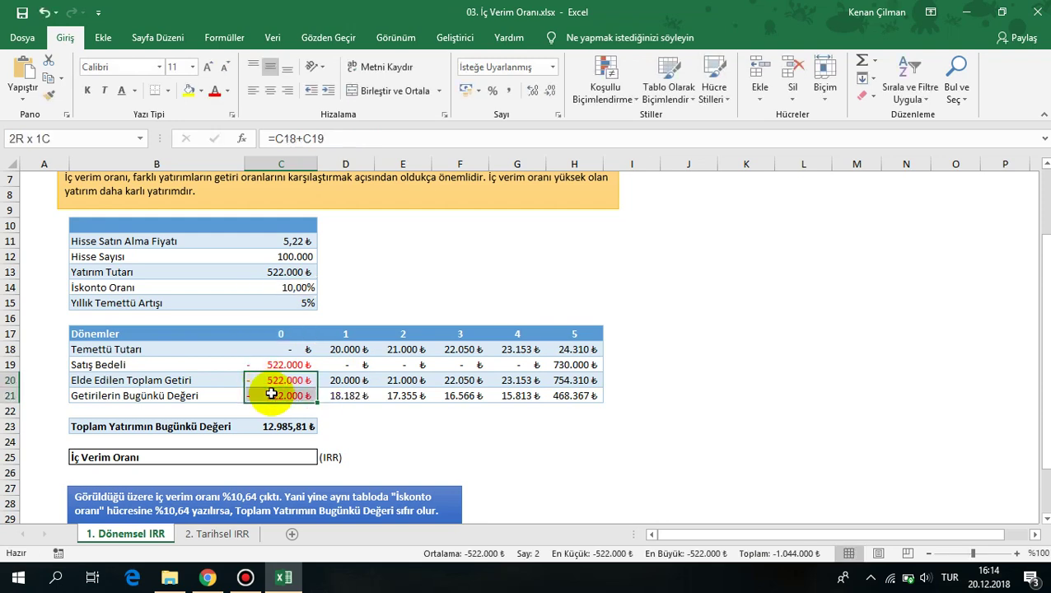
left_click(284, 382)
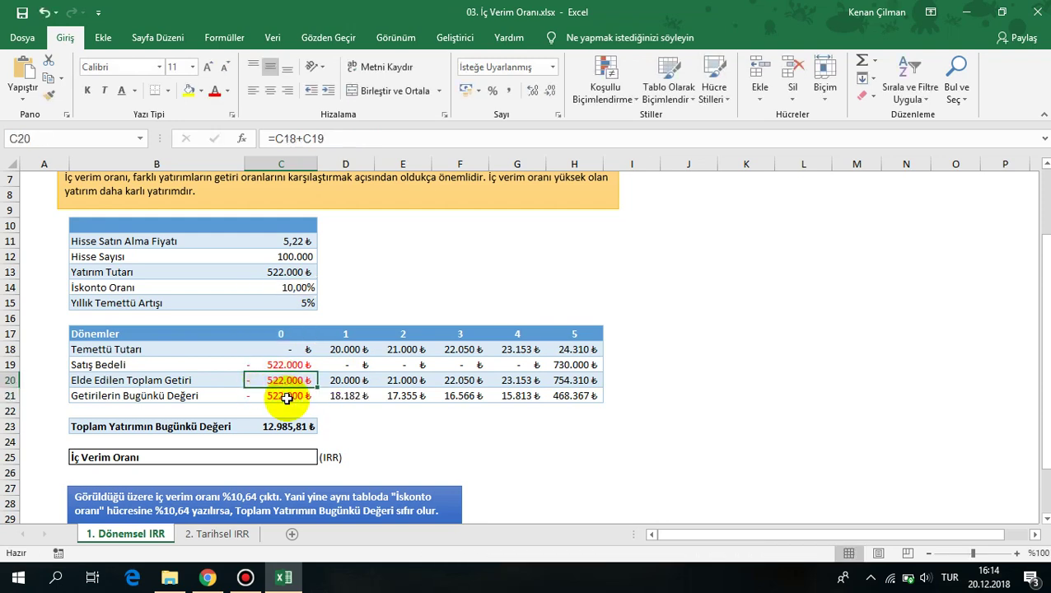
left_click(286, 398)
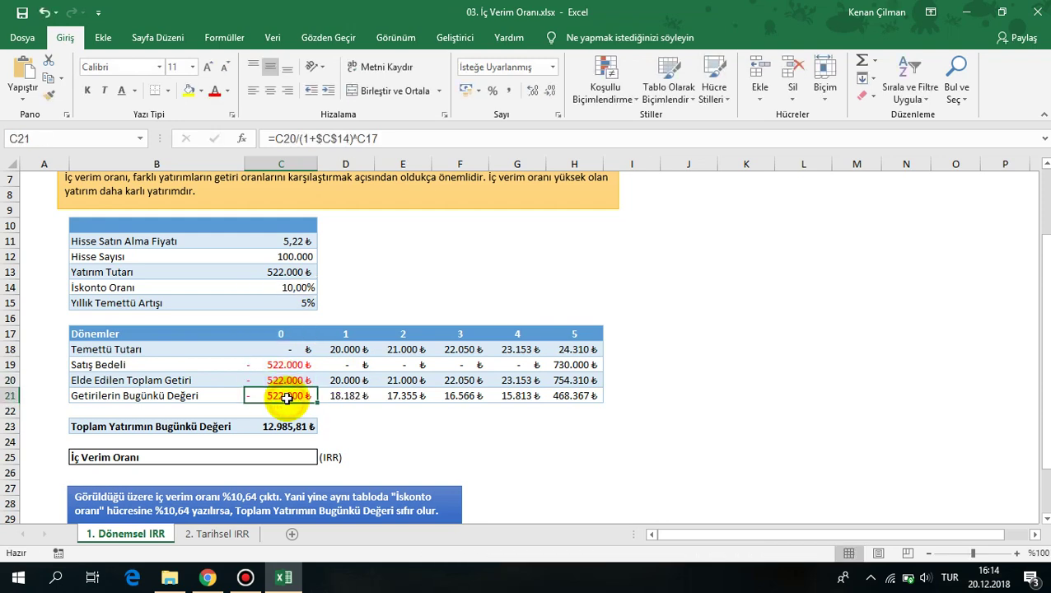
left_click(297, 287)
left_click(345, 382)
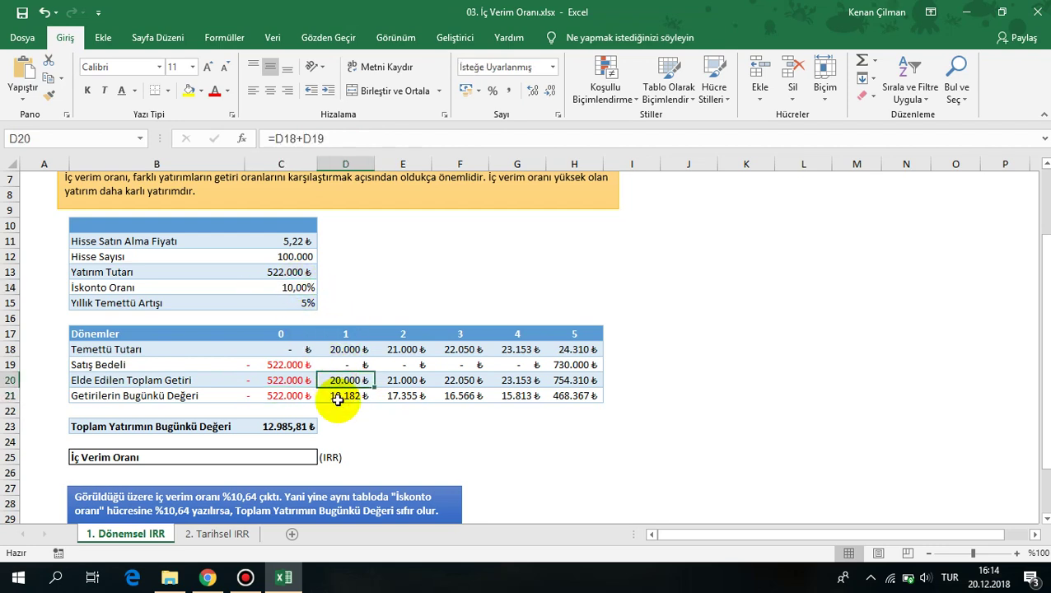
left_click(338, 400)
key("F2")
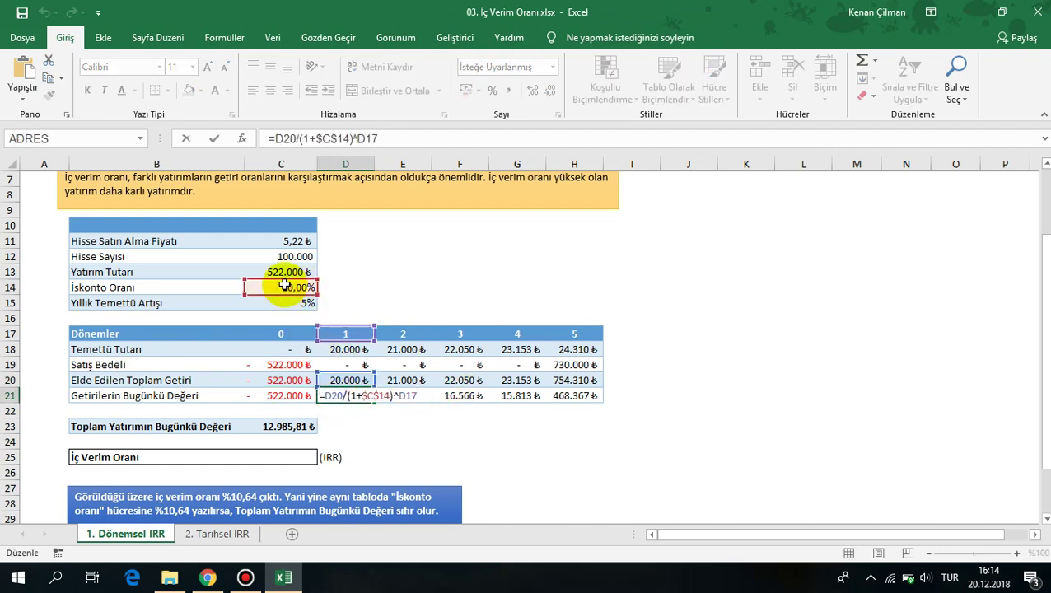
key("Escape")
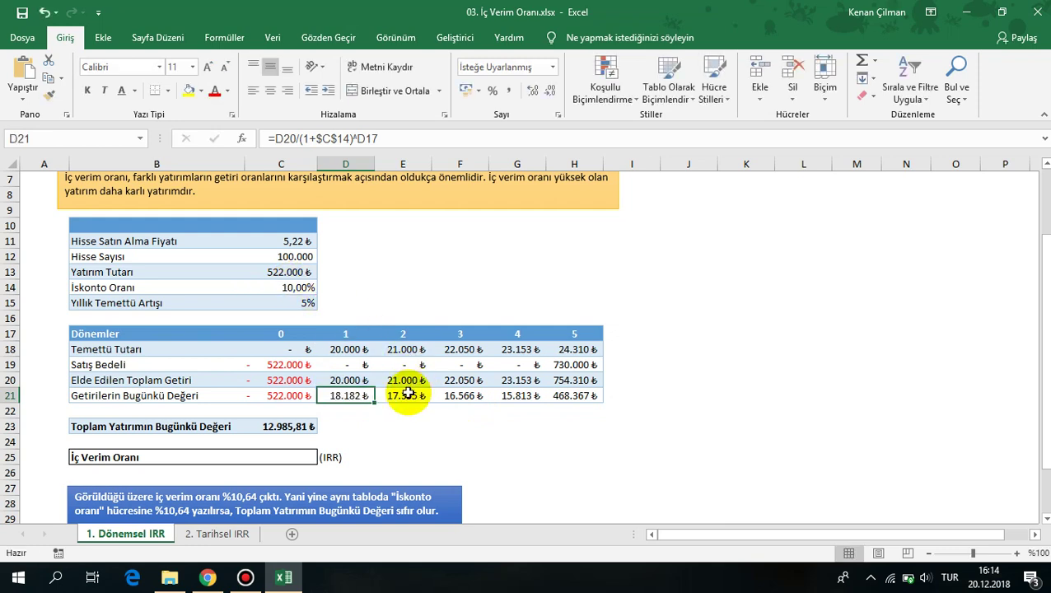
Inspect the period 2 present value formula in E21, including its exponent, and relate C21:H21 to C14 and the total in C23
left_click(403, 395)
key("F2")
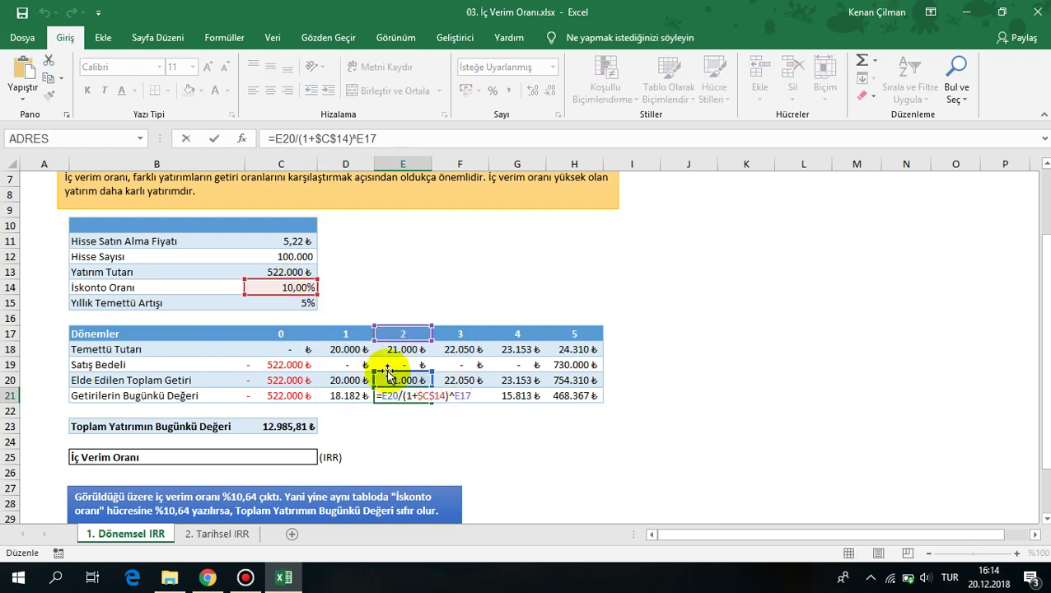
left_click(423, 397)
left_click_drag(414, 397, 471, 397)
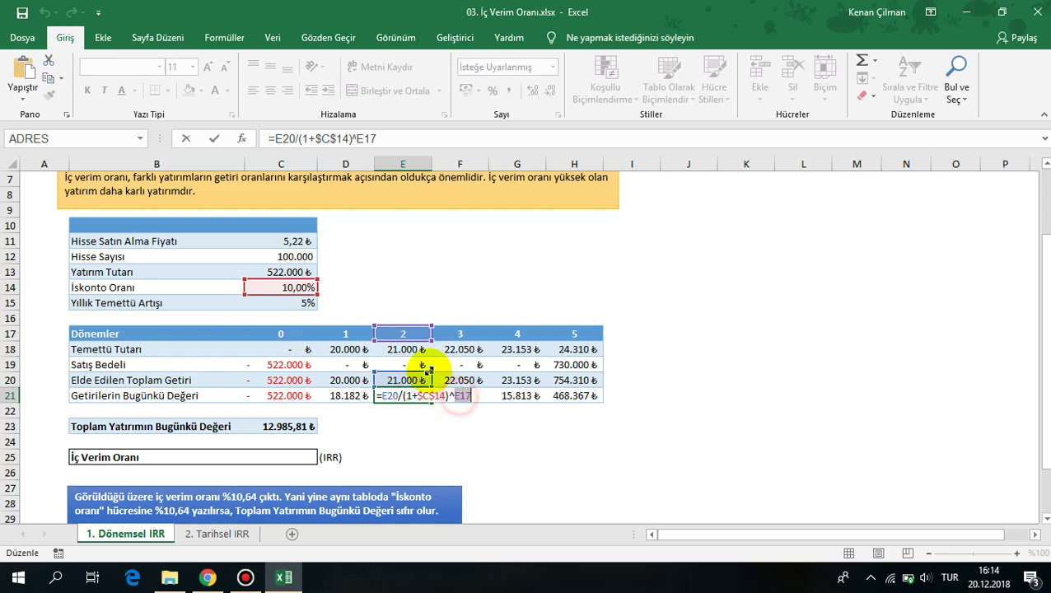
key("Return")
left_click_drag(303, 396, 574, 389)
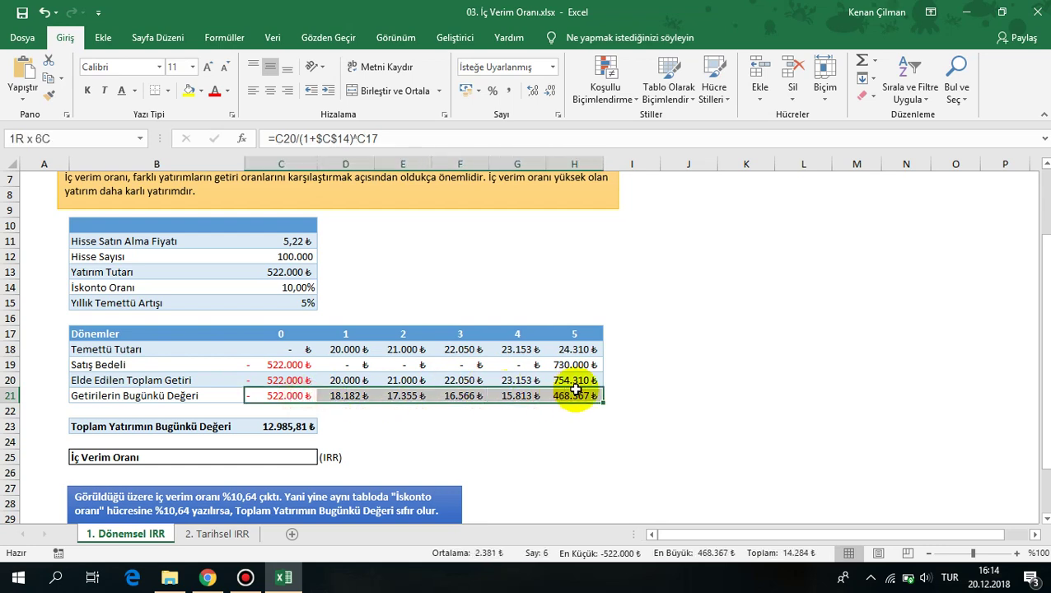
left_click(289, 288)
left_click(290, 426)
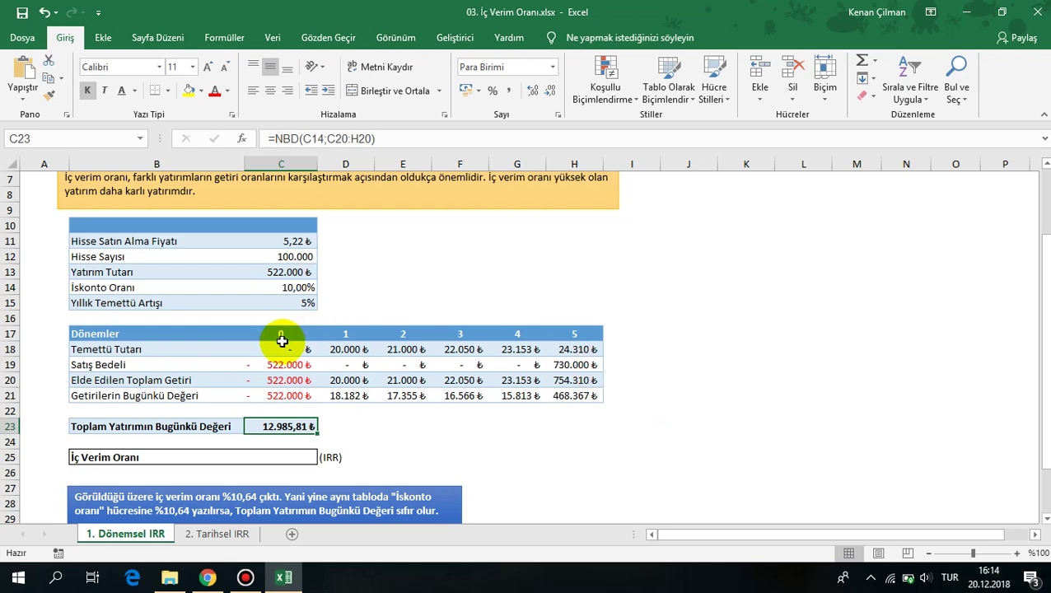
Inspect the net present value formula in C23 again and relate it to the discount rate in C14
double_click(288, 422)
key("Escape")
double_click(285, 289)
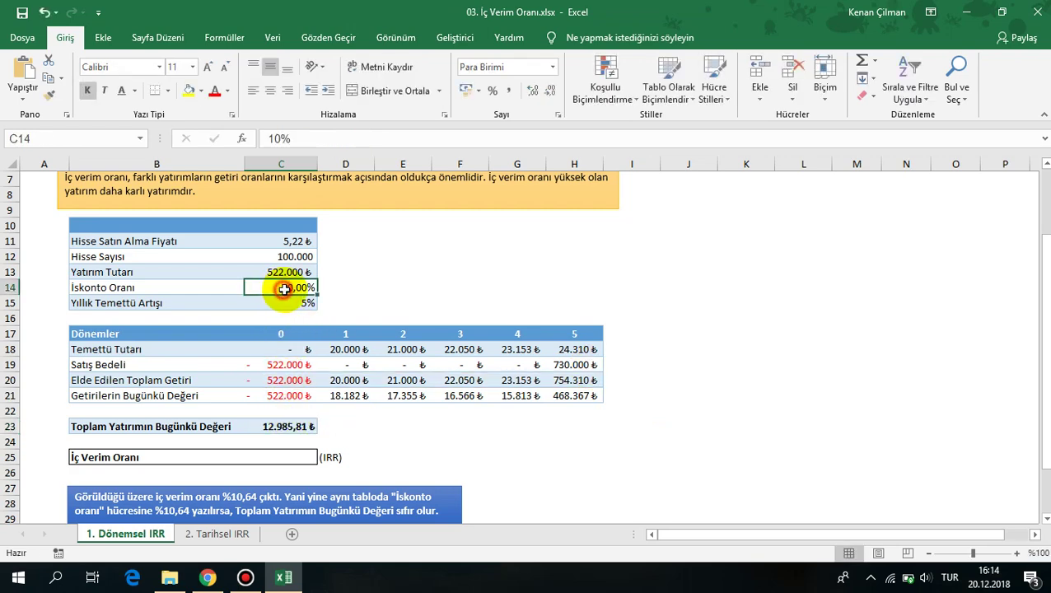
key("Escape")
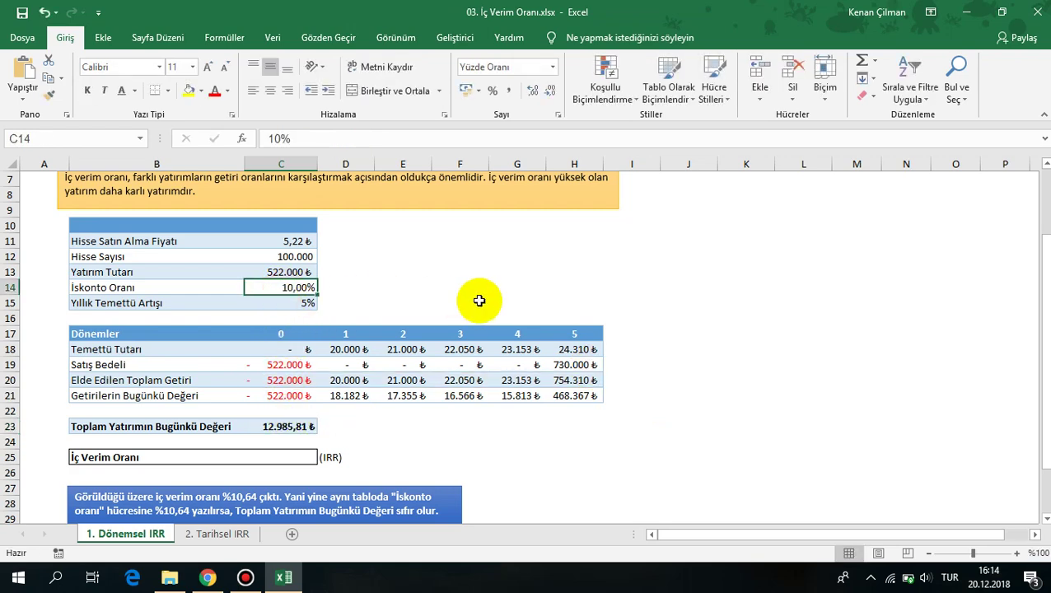
left_click(165, 426)
left_click(280, 426)
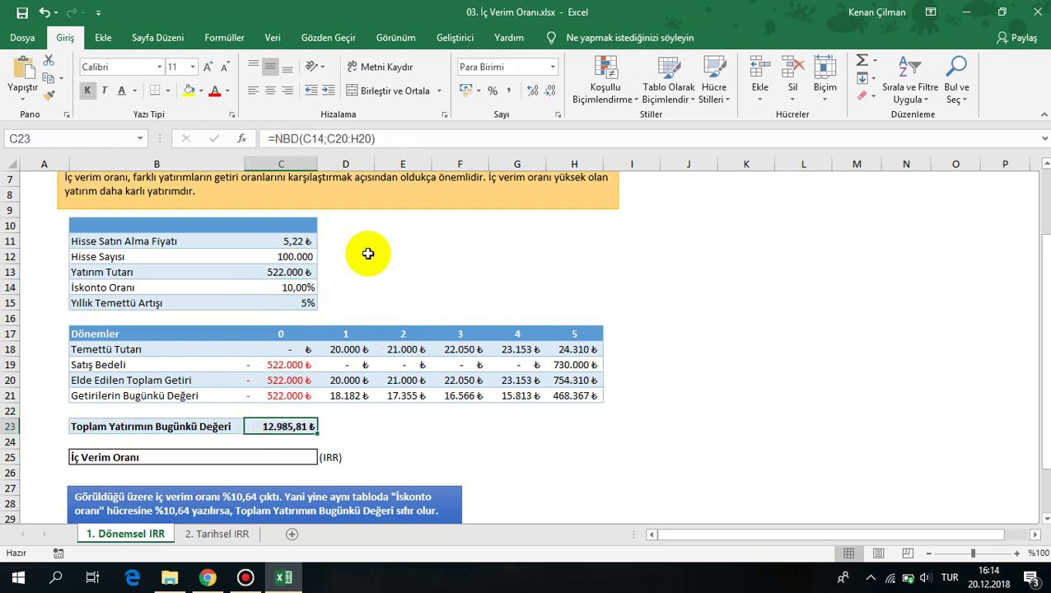
Start a Goal Seek (Hedef Ara) analysis with C23, the total present value of the investment, as the cell to set
left_click(274, 37)
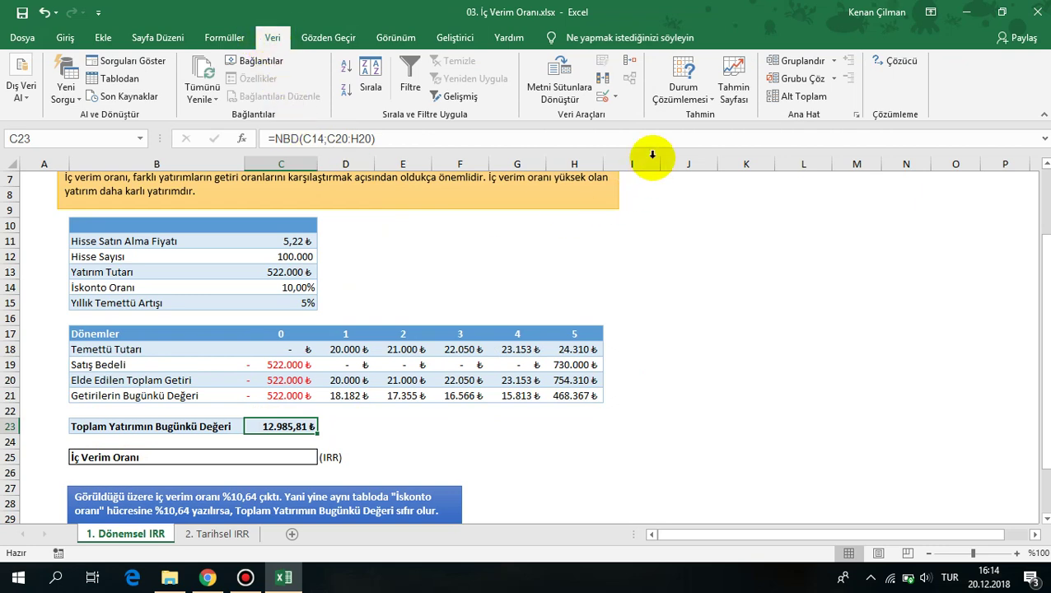
left_click(686, 97)
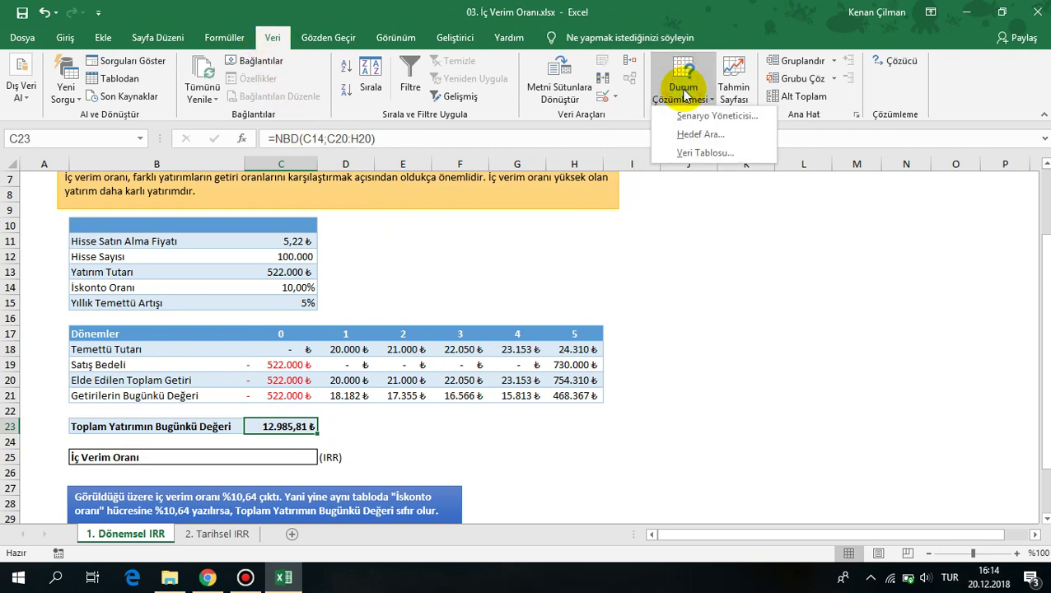
left_click(698, 136)
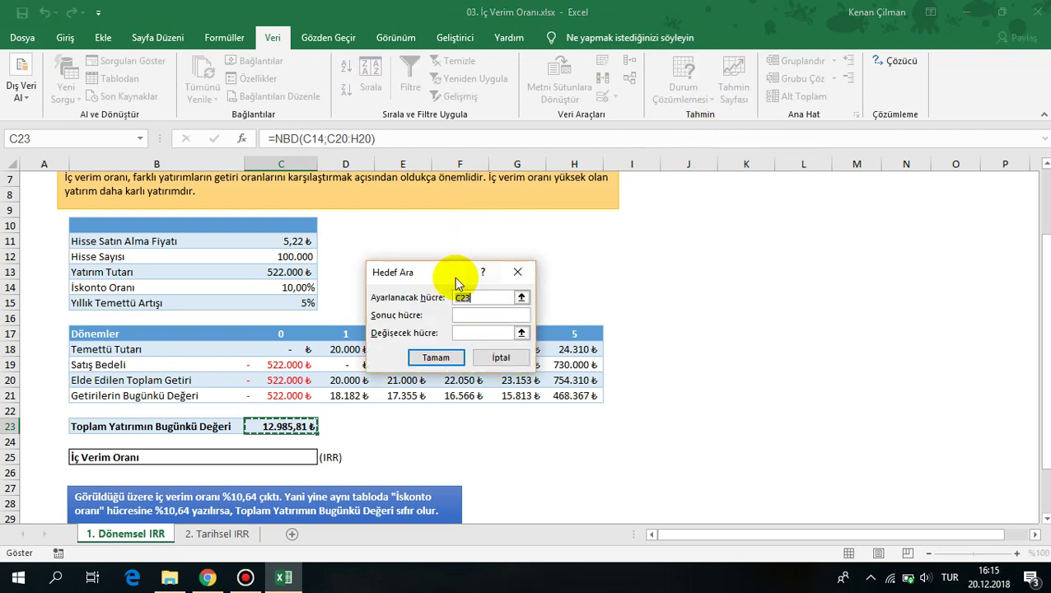
left_click_drag(467, 274, 646, 235)
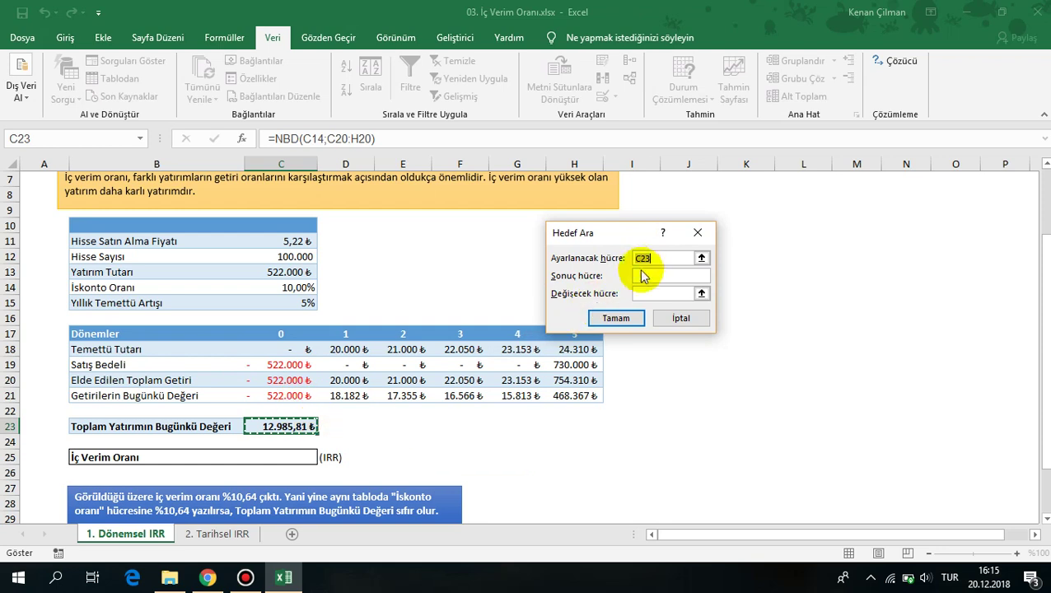
left_click(655, 259)
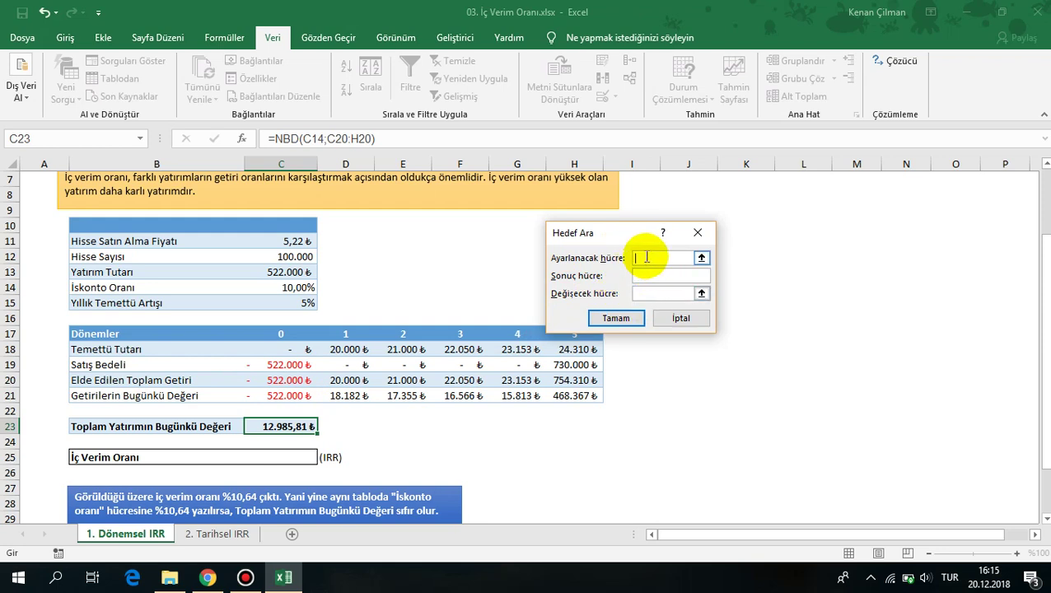
left_click(655, 257)
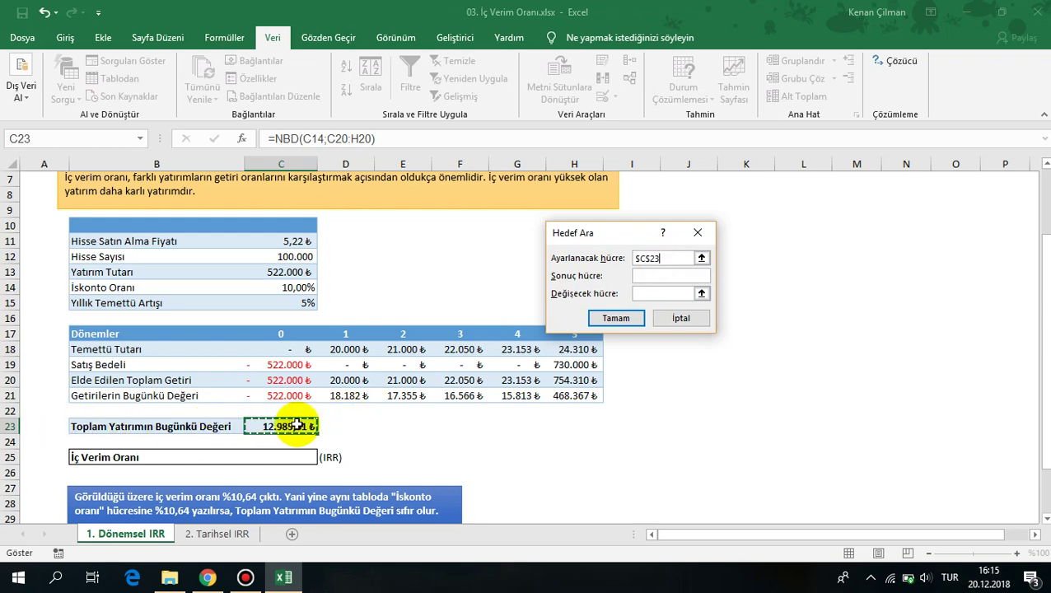
Run Goal Seek with target value 0 by changing the discount rate in C14, and keep the solution
left_click(659, 276)
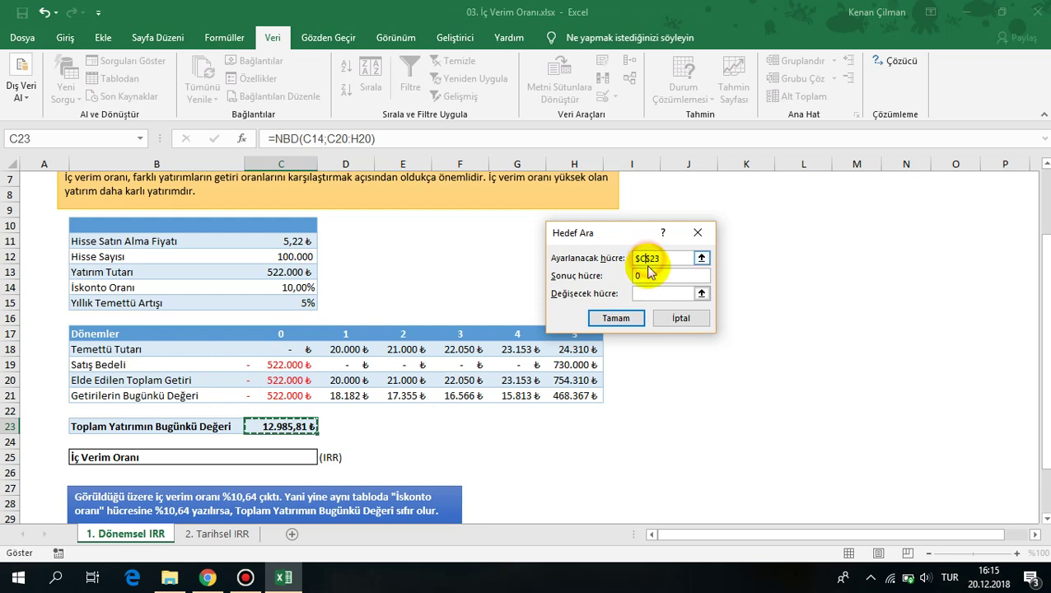
left_click(650, 293)
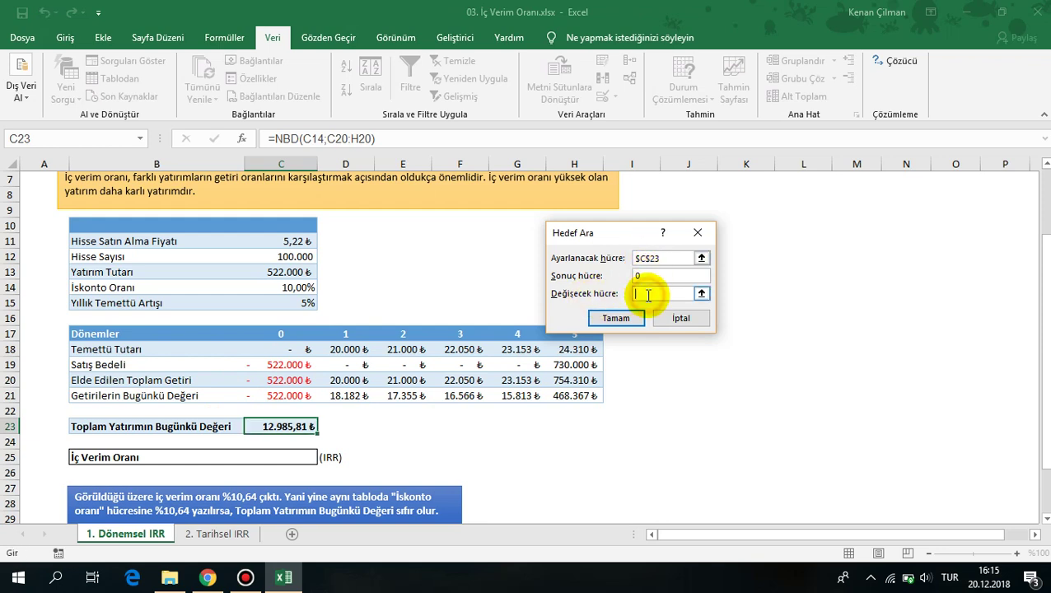
left_click(292, 287)
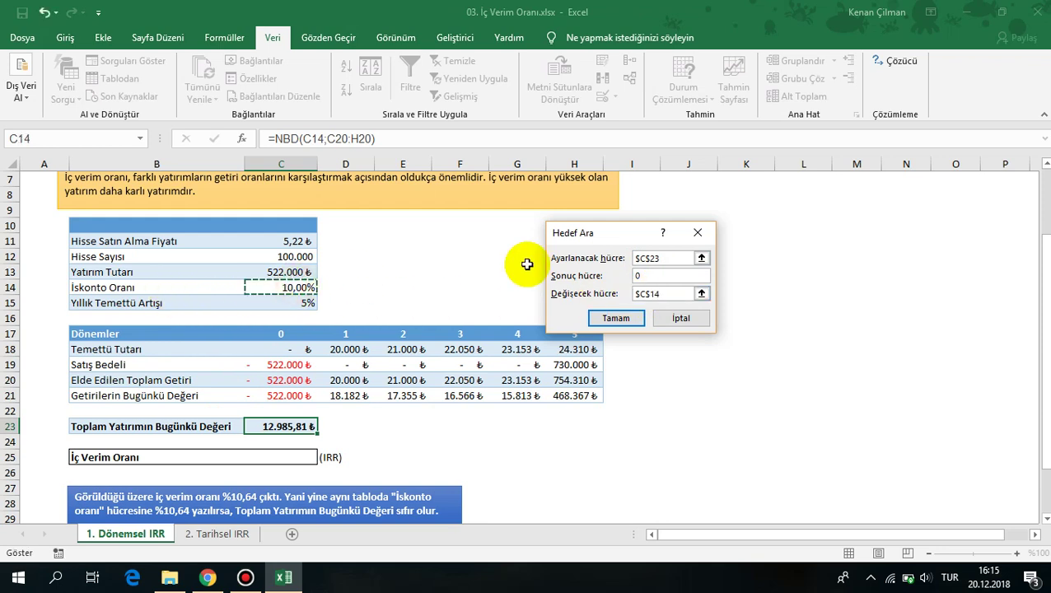
left_click(667, 258)
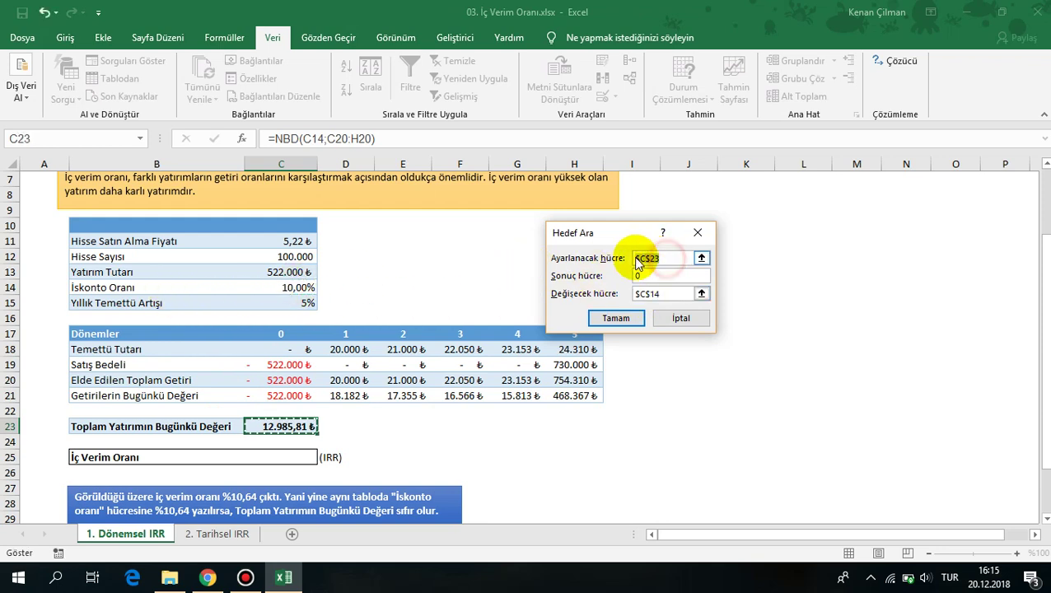
left_click(637, 275)
left_click(678, 294)
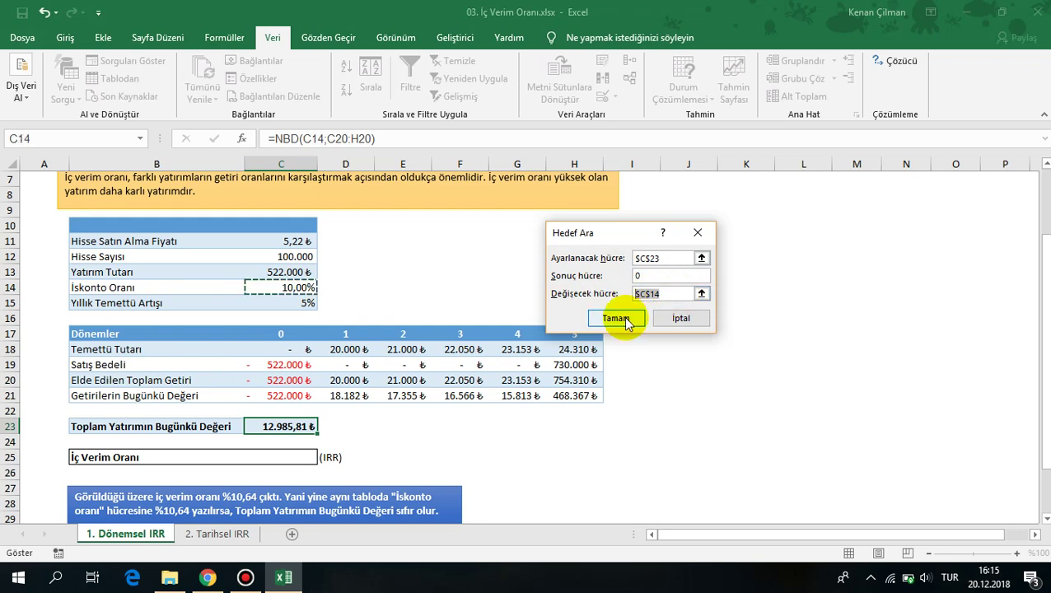
left_click(626, 318)
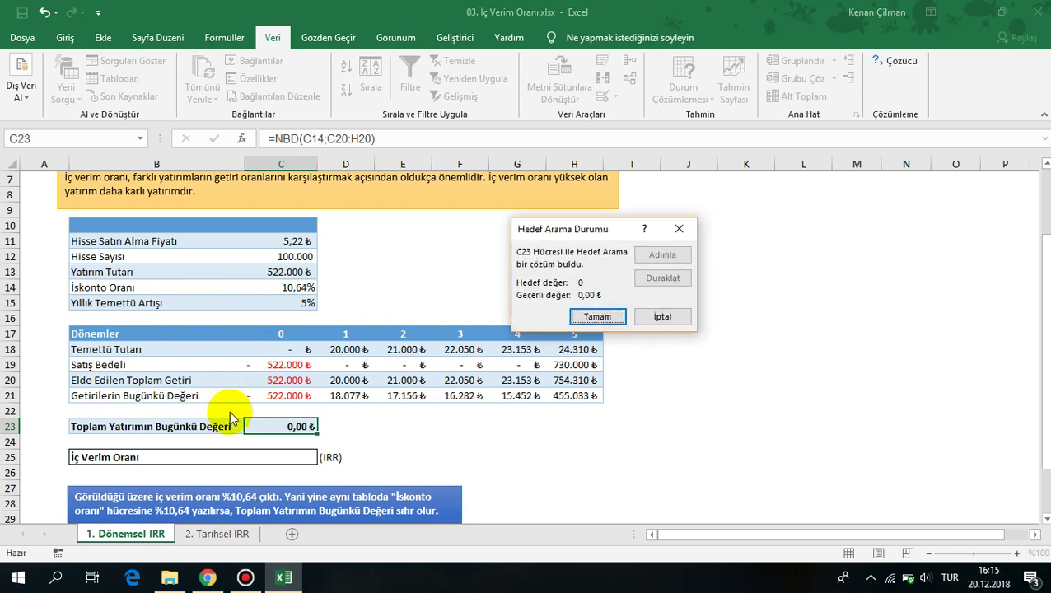
left_click(598, 317)
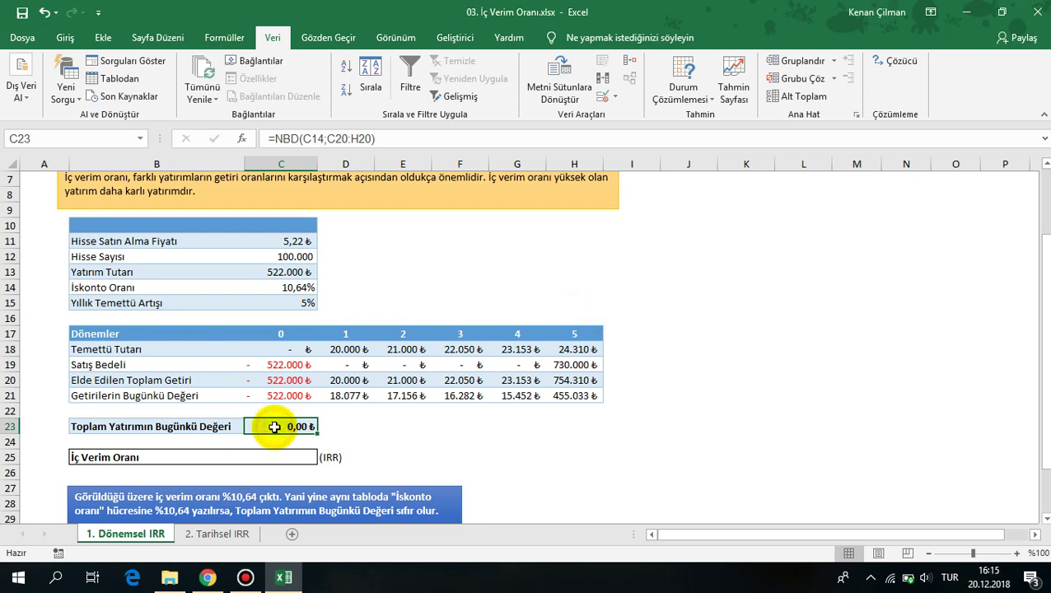
Review the solved discount rate in B14:C14 together with the total returns in C20:H20, their present values in C21:H21 and the total in C23
left_click_drag(120, 287, 300, 285)
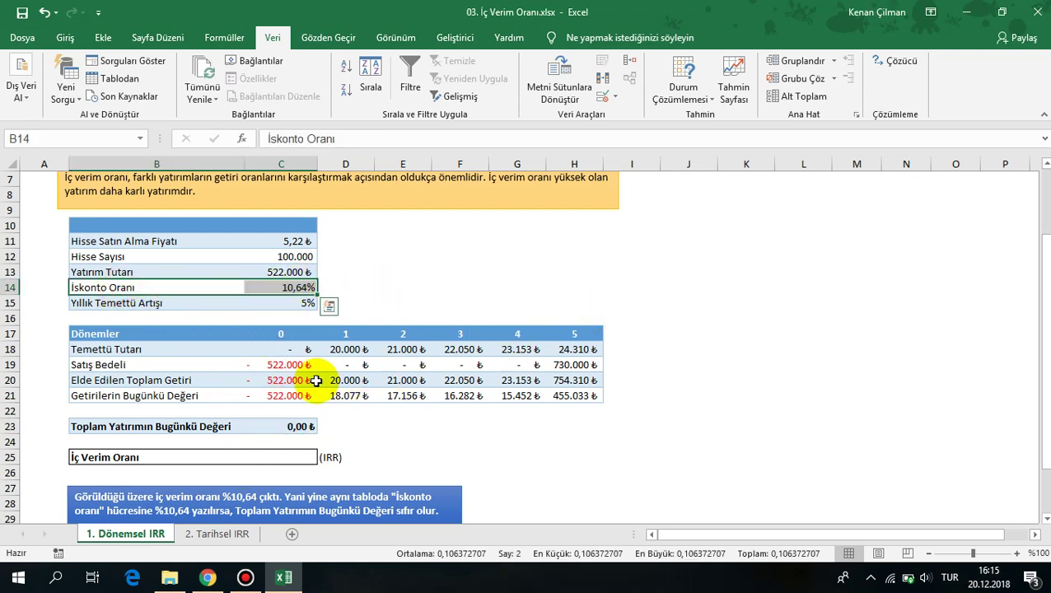
left_click_drag(272, 380, 571, 380)
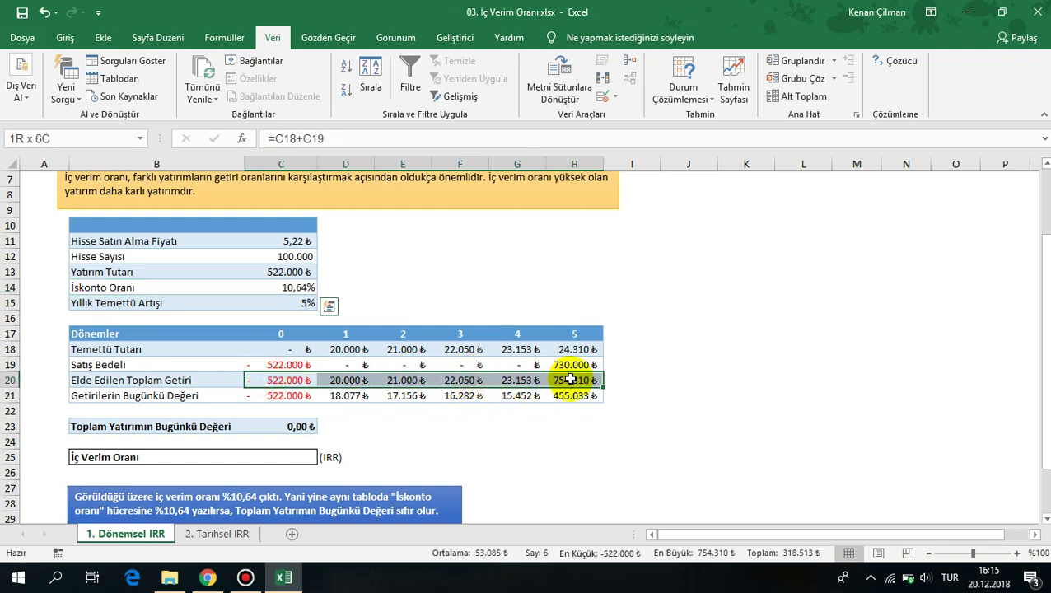
left_click_drag(276, 396, 587, 395)
left_click(301, 426)
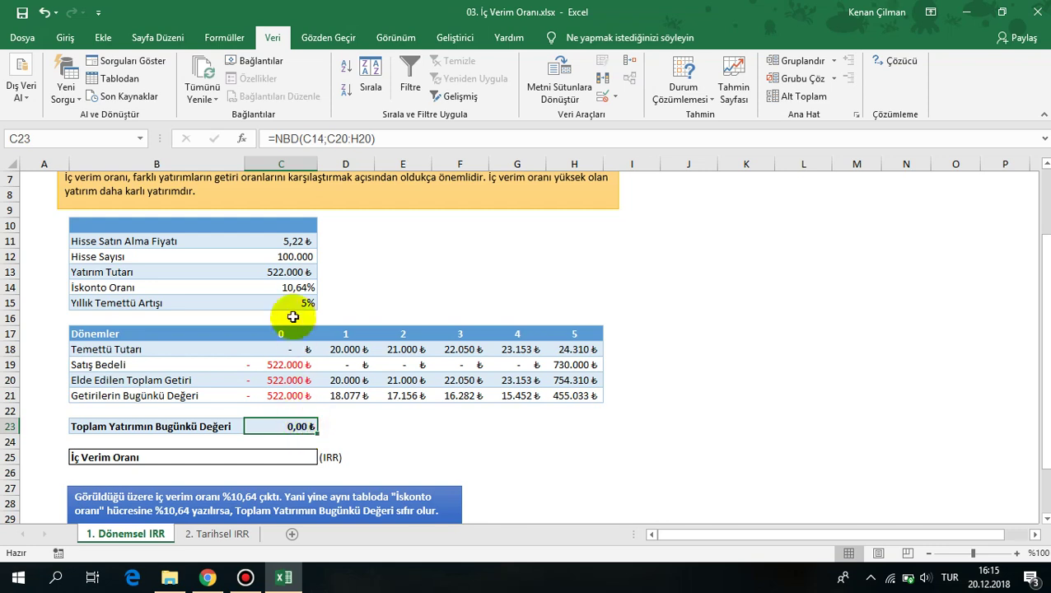
Examine the unrounded discount rate in C14 and the cells referenced by the NBD formula in C23, leaving both unedited
left_click(298, 288)
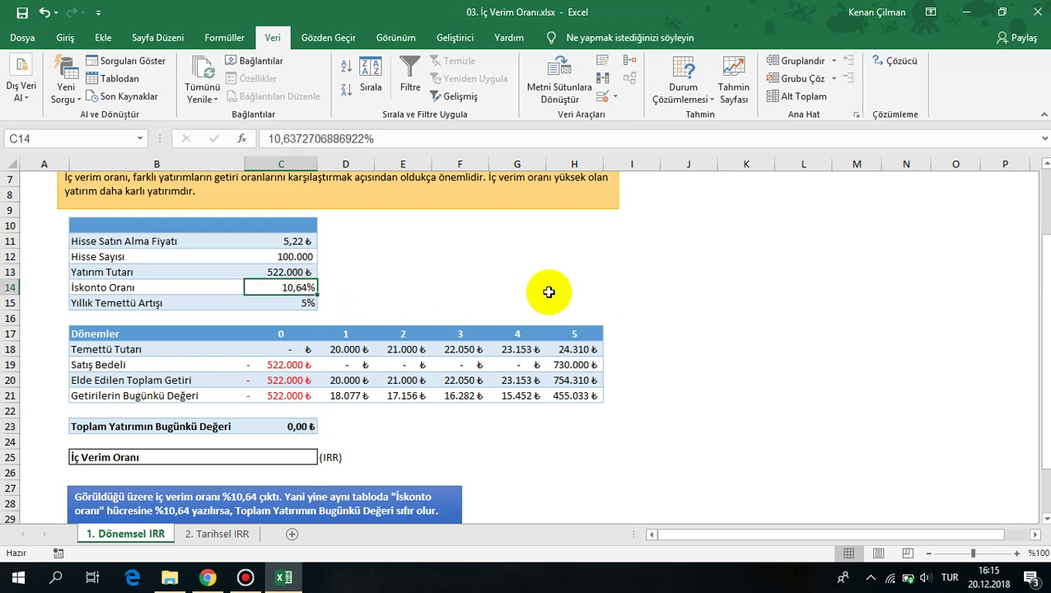
key("F2")
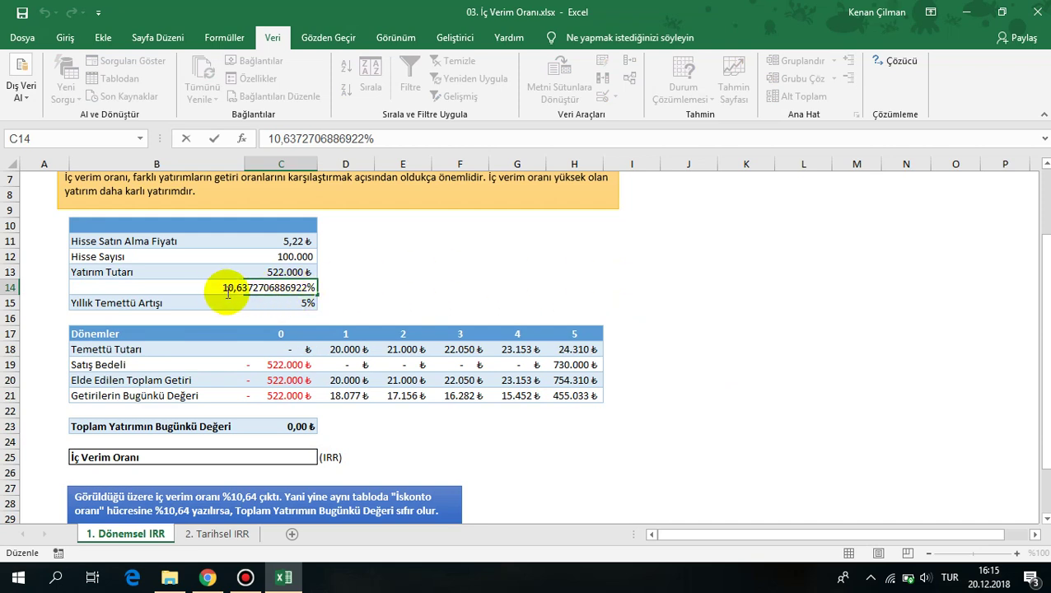
left_click_drag(220, 288, 348, 289)
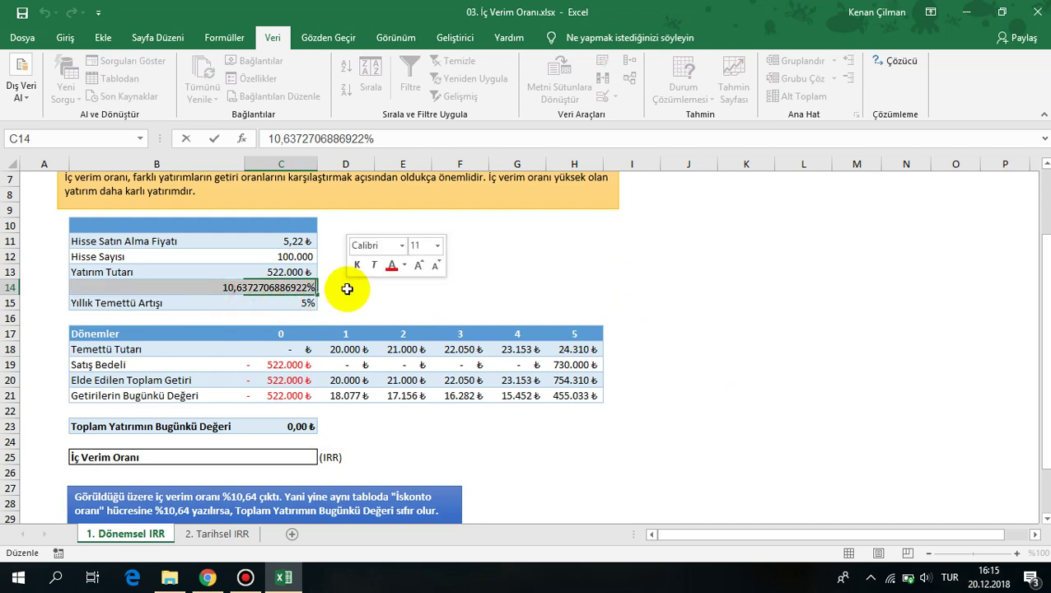
left_click(289, 428)
key("F2")
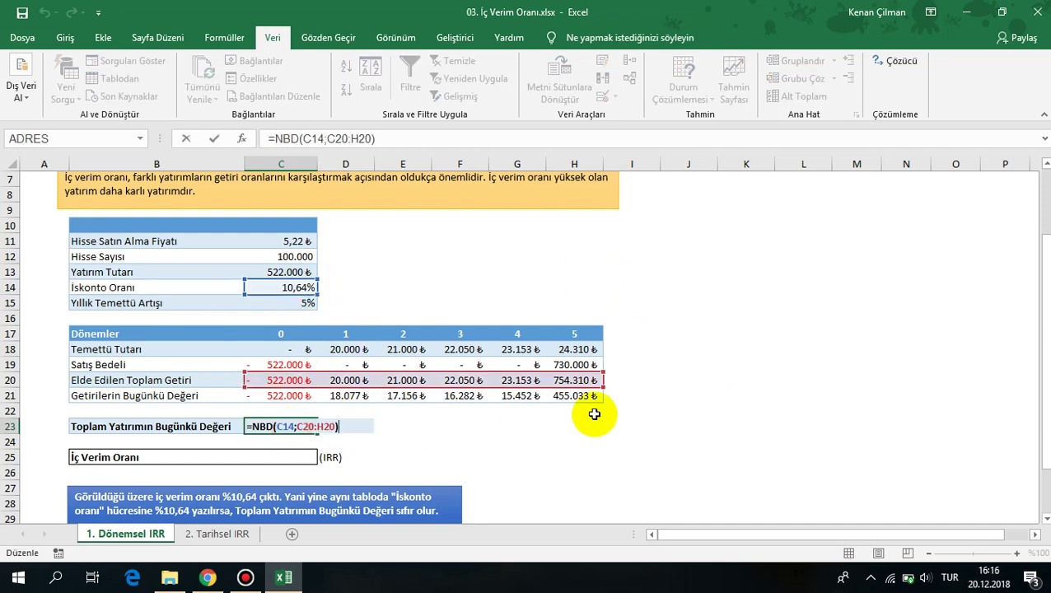
key("Escape")
Calculate the internal rate of return in C25 with İÇ_VERİM_ORANI over the total returns in C20:H20
left_click(288, 457)
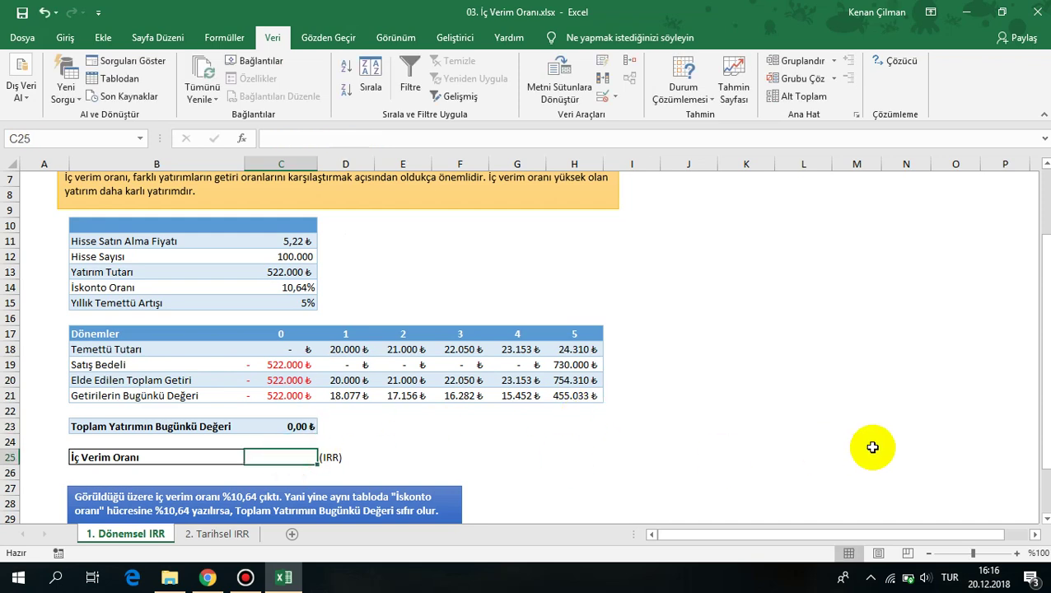
type("=İÇ")
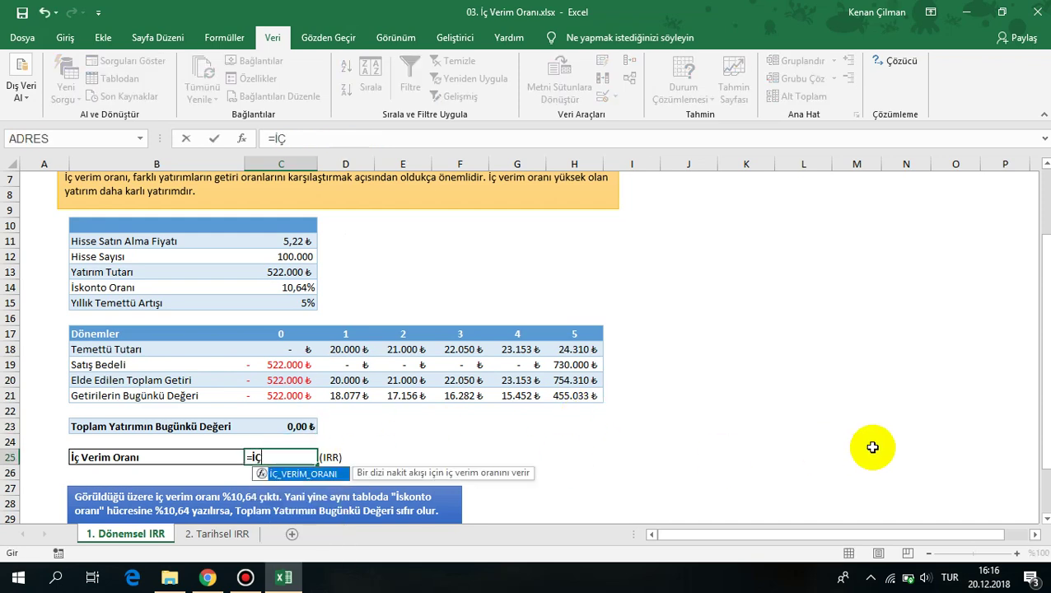
key("Tab")
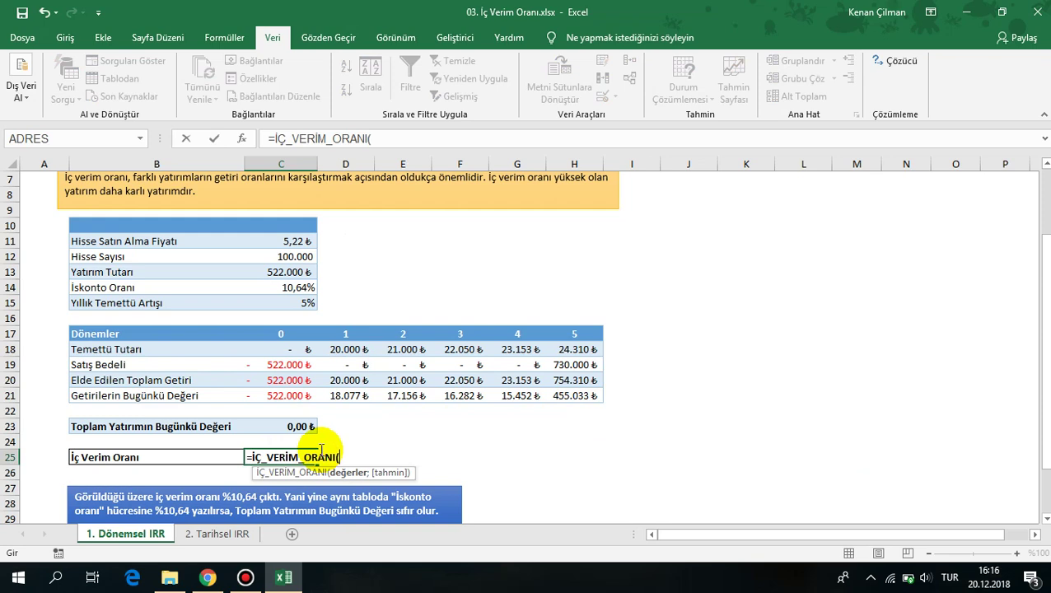
left_click(254, 380)
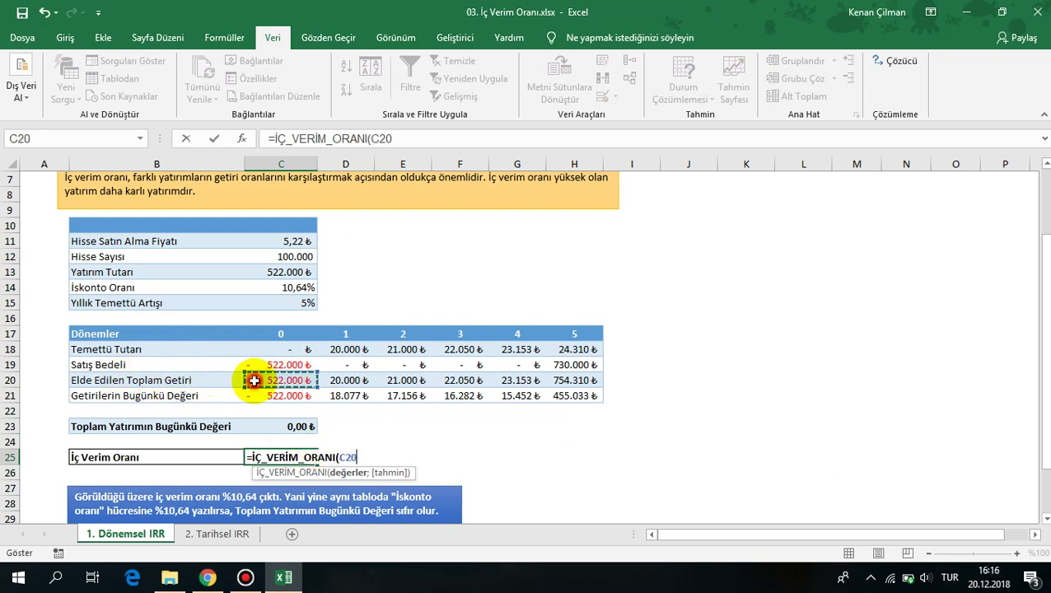
left_click_drag(255, 380, 557, 380)
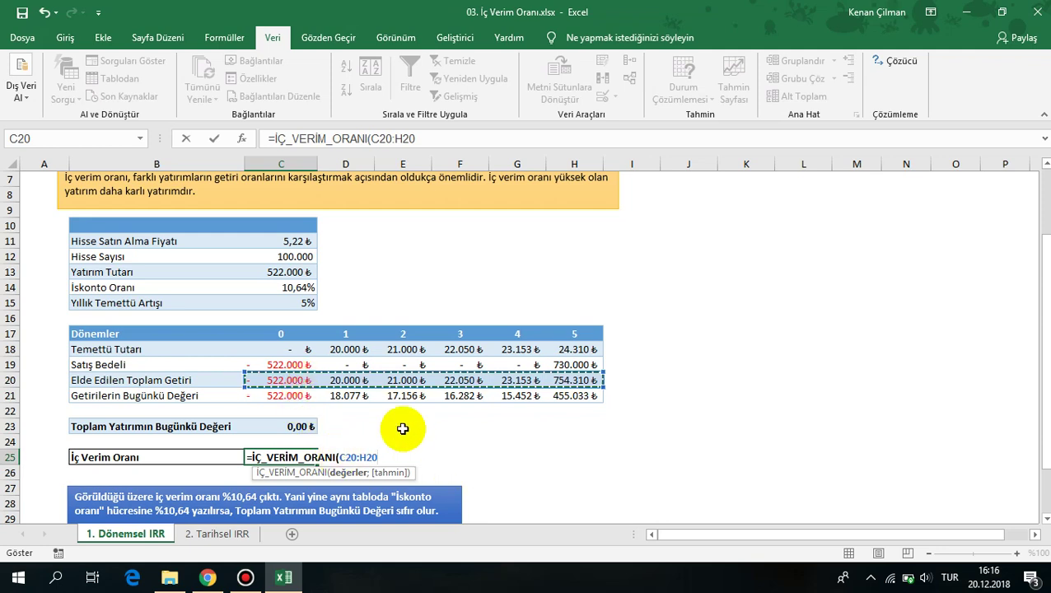
key("Return")
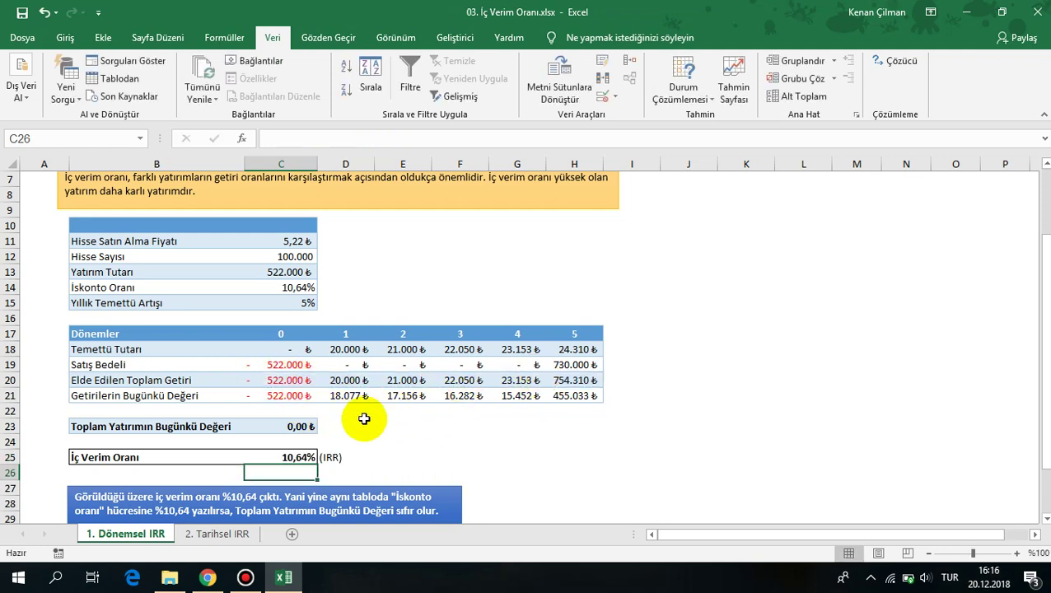
Check the IRR formula in C25 and compare it with the Elde Edilen Toplam Getiri and Getirilerin Bugünkü Değeri rows
left_click(290, 457)
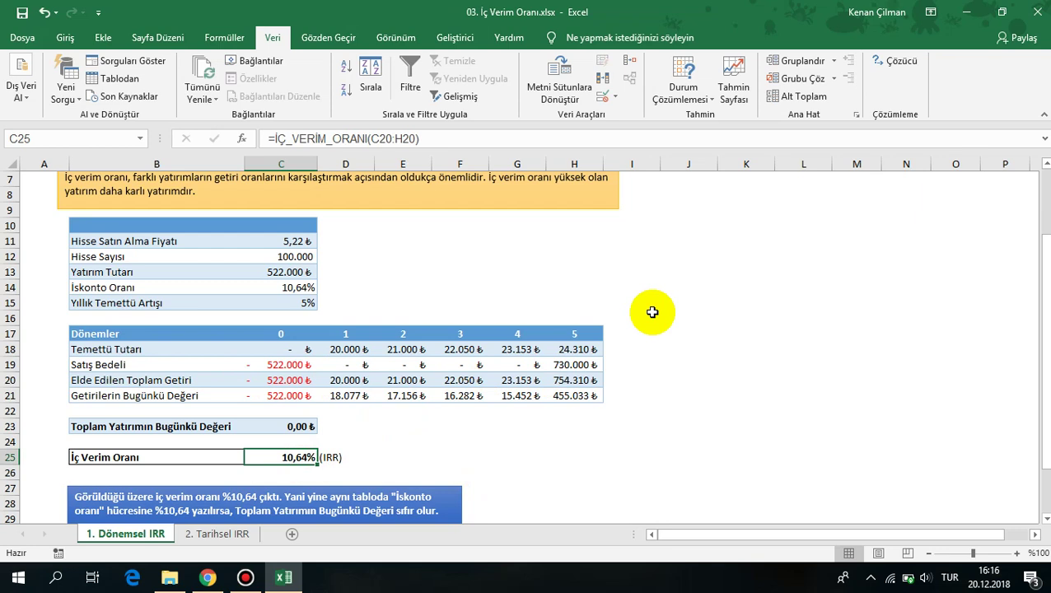
scroll(652, 313, "down", 1)
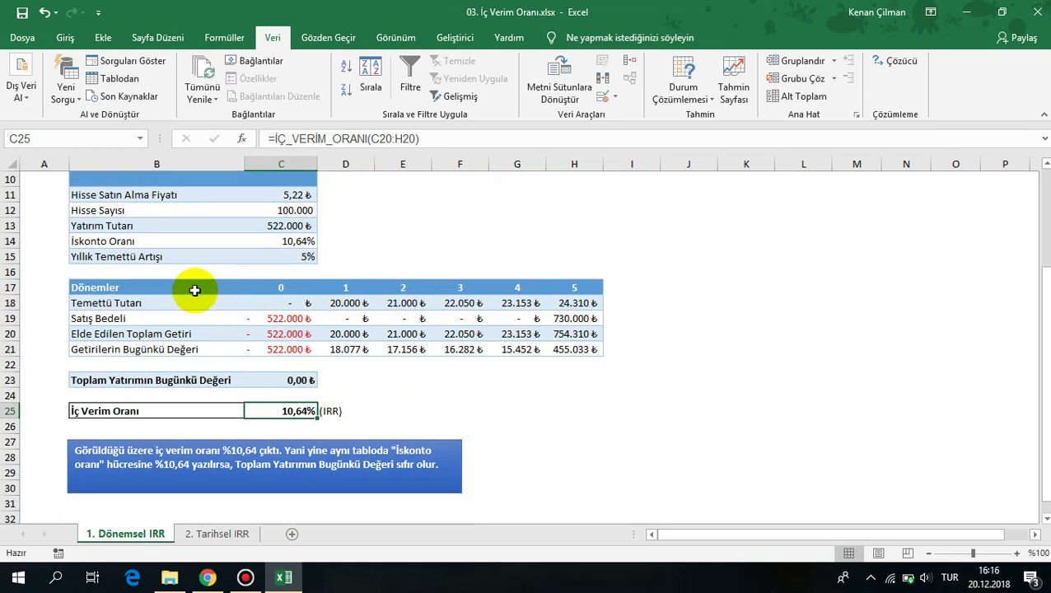
left_click_drag(83, 334, 562, 341)
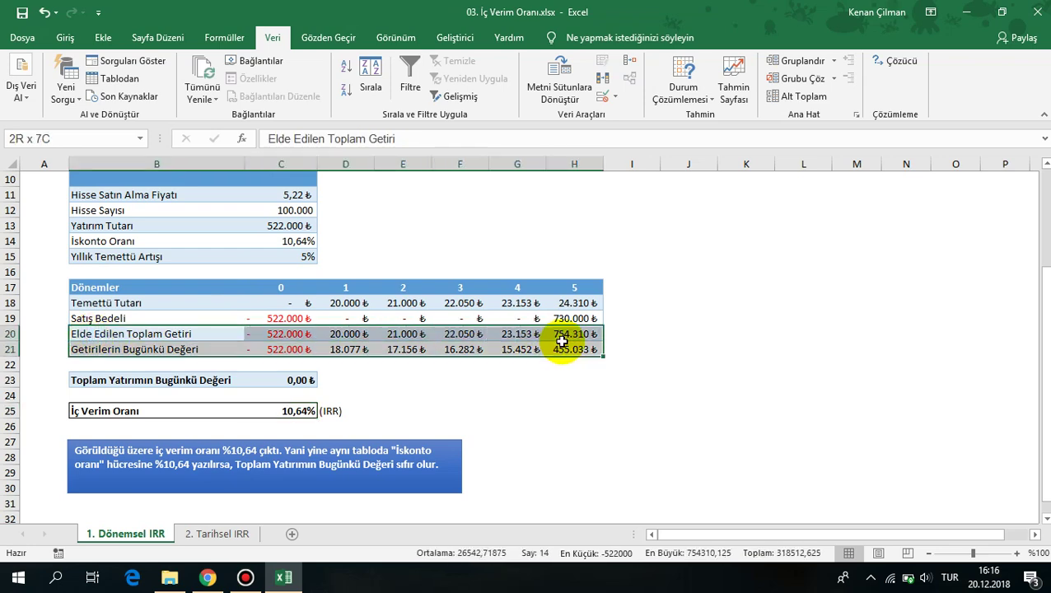
left_click(548, 411)
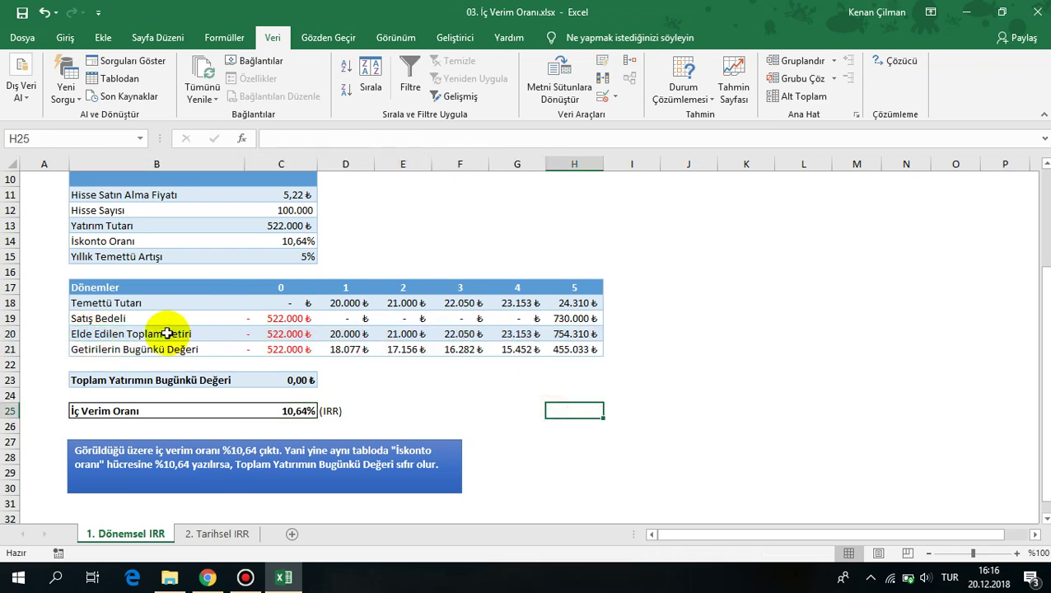
left_click_drag(105, 332, 562, 330)
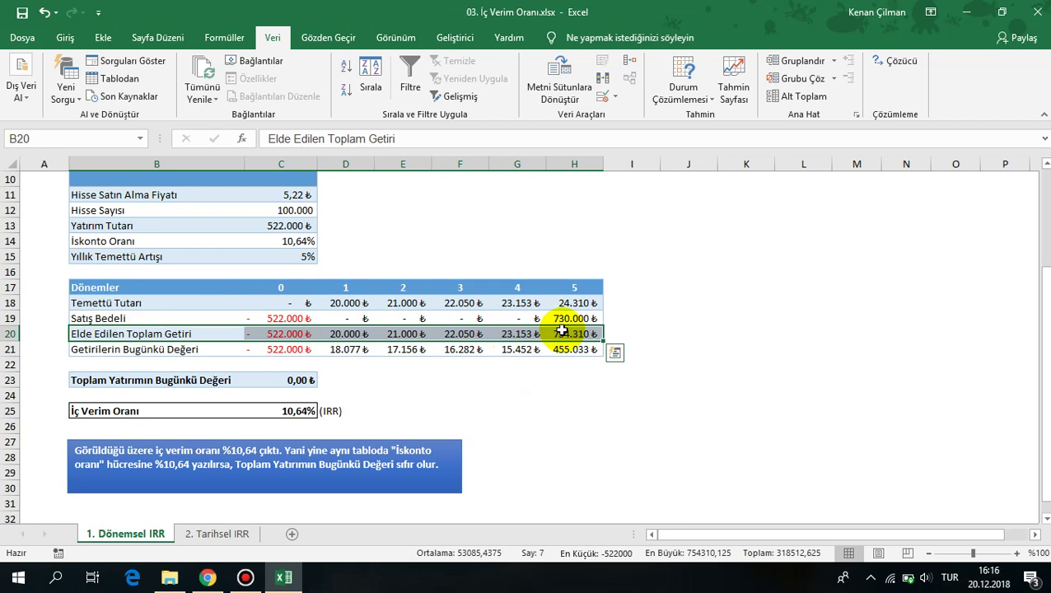
Read the explanatory note beneath the IRR result and select the empty cell B33 below it
left_click(471, 383)
scroll(272, 301, "down", 3)
left_click(193, 394)
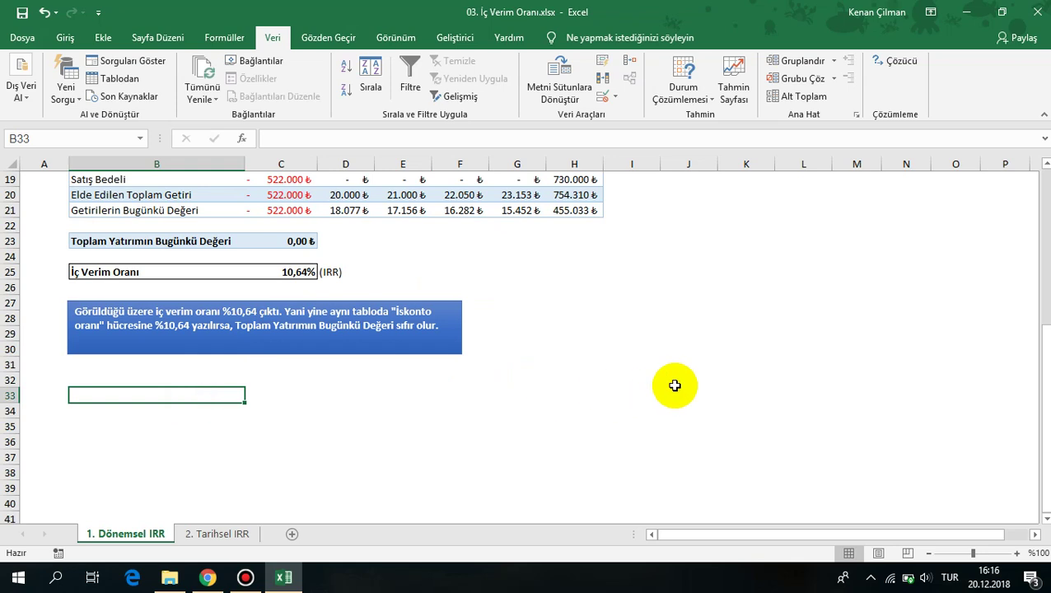
Fill C33:H33 with the period numbers 0 through 5 beneath the explanatory note
left_click(267, 395)
left_click(323, 396)
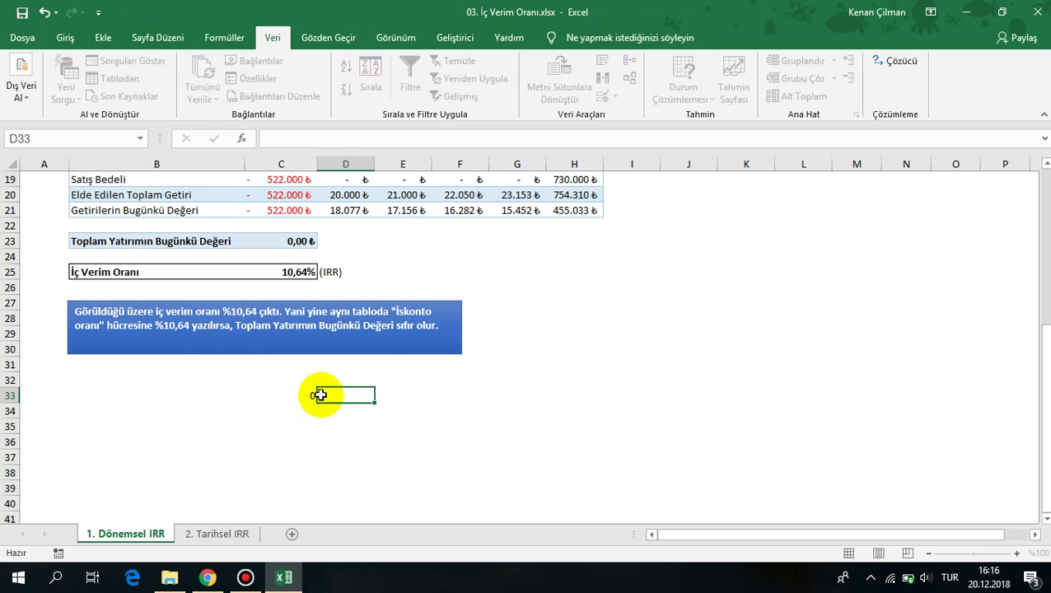
type("1")
key("Tab")
left_click_drag(319, 395, 605, 400)
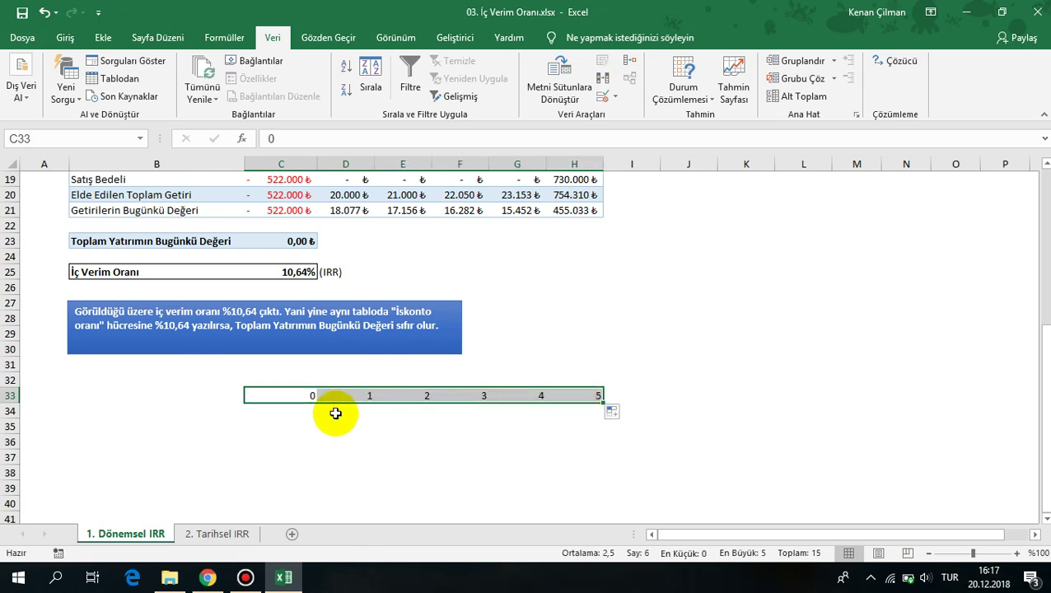
Enter the initial investment of -100000 in C34 under period 0
left_click(258, 409)
left_click(191, 406)
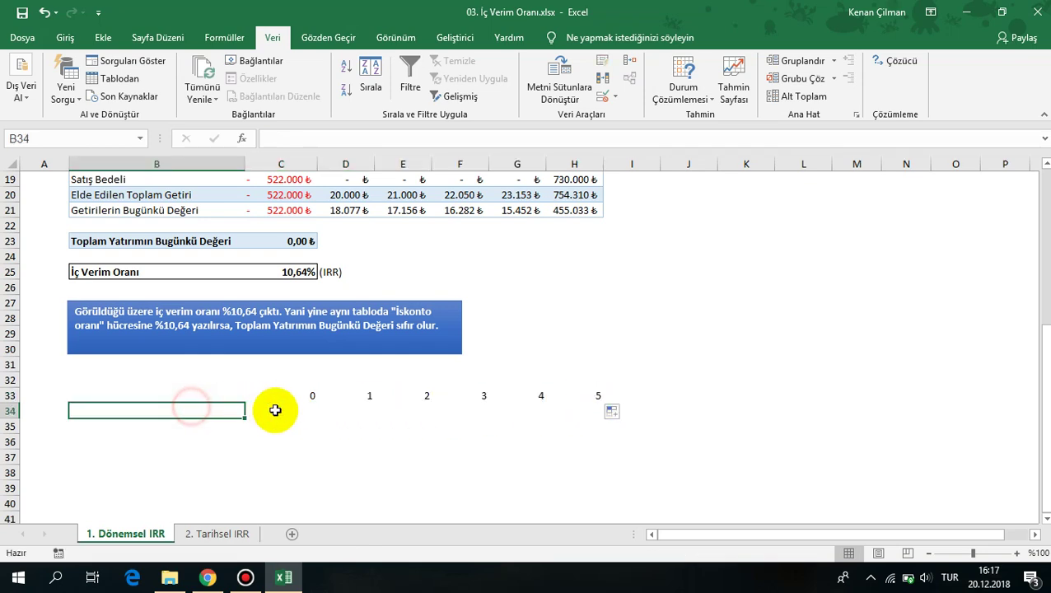
left_click(280, 410)
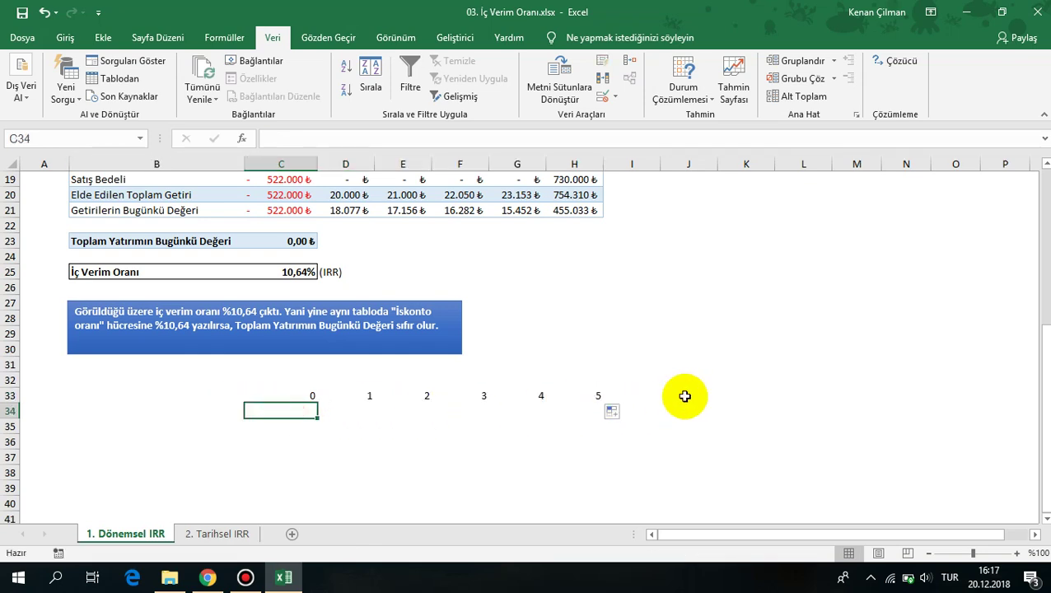
type("-100000")
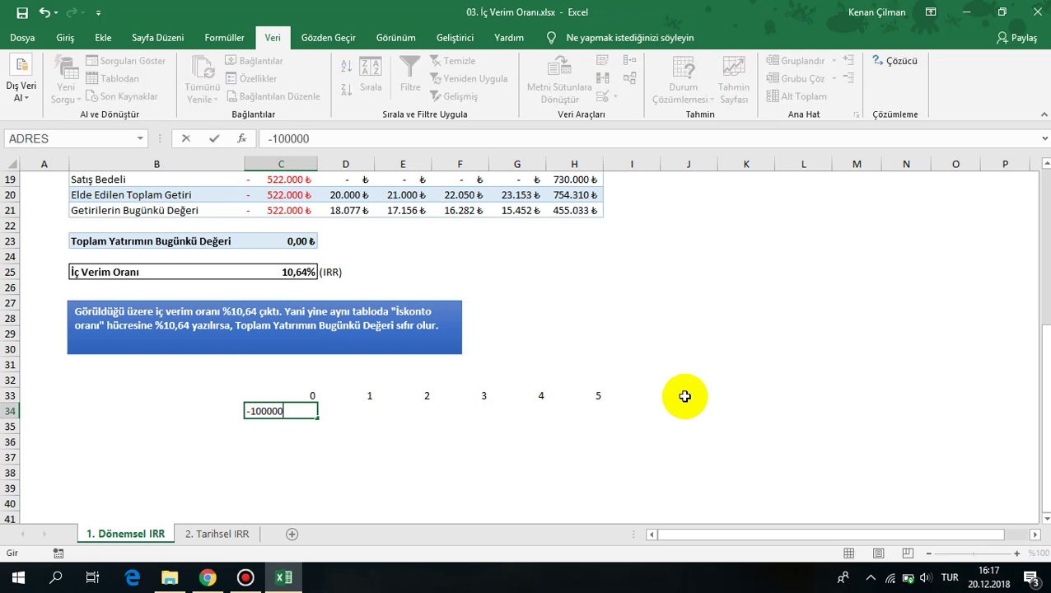
key("Return")
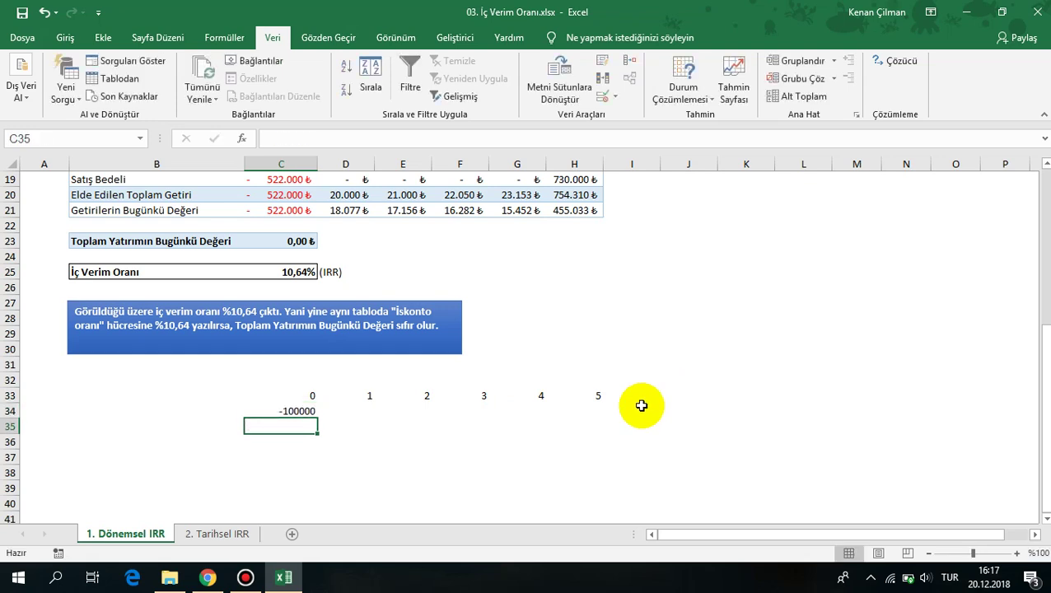
Format the cash flow cells C34:H34 as lira accounting amounts without decimal places
left_click_drag(301, 412, 573, 411)
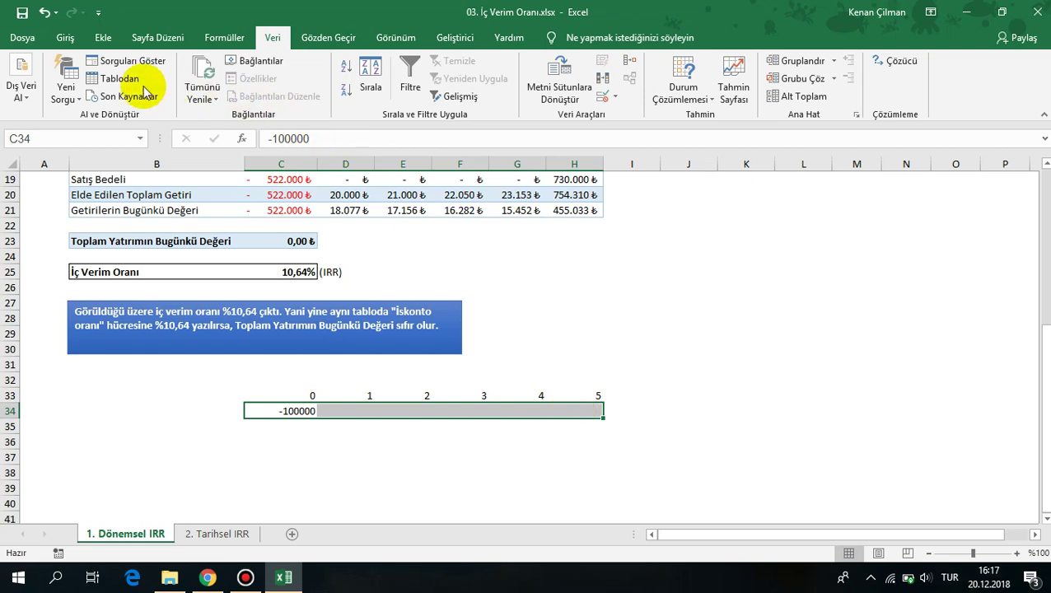
left_click(65, 37)
left_click(467, 91)
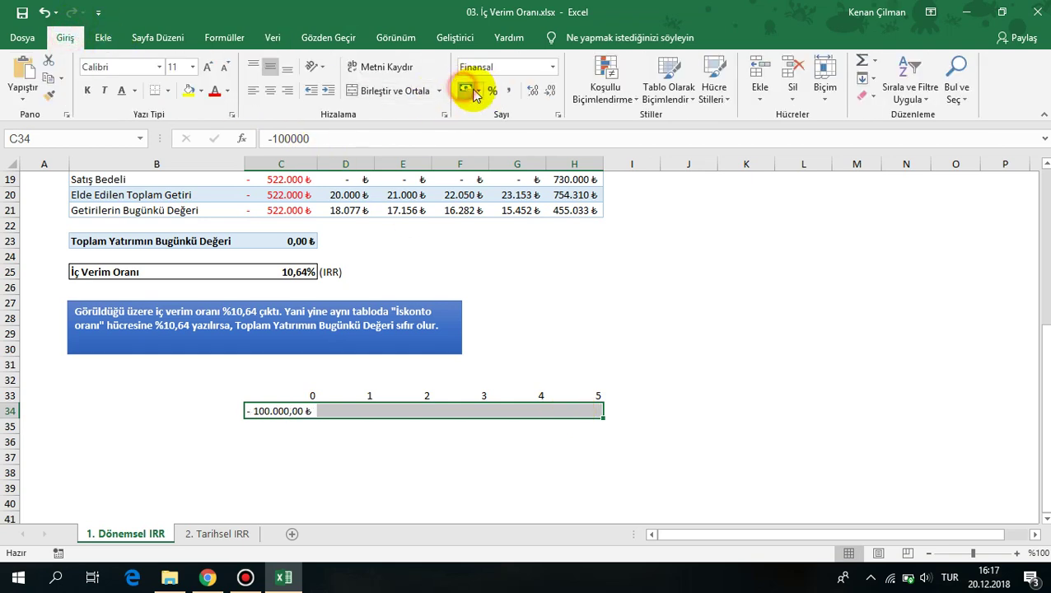
left_click(550, 91)
left_click(550, 91)
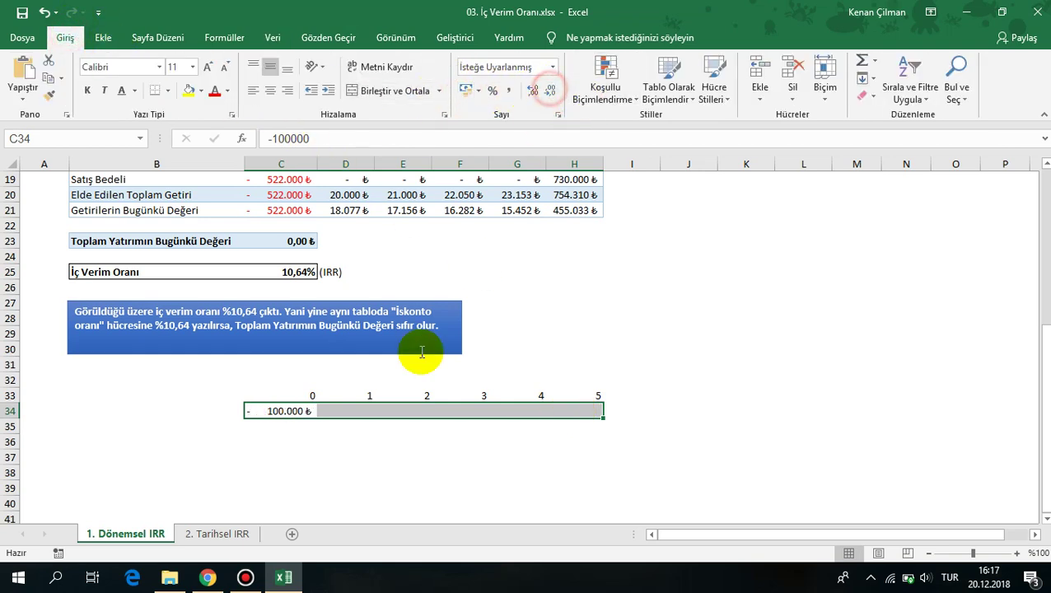
Enter 40000 as the period 1 cash flow in D34 and compare it with the initial investment in C34
left_click(297, 412)
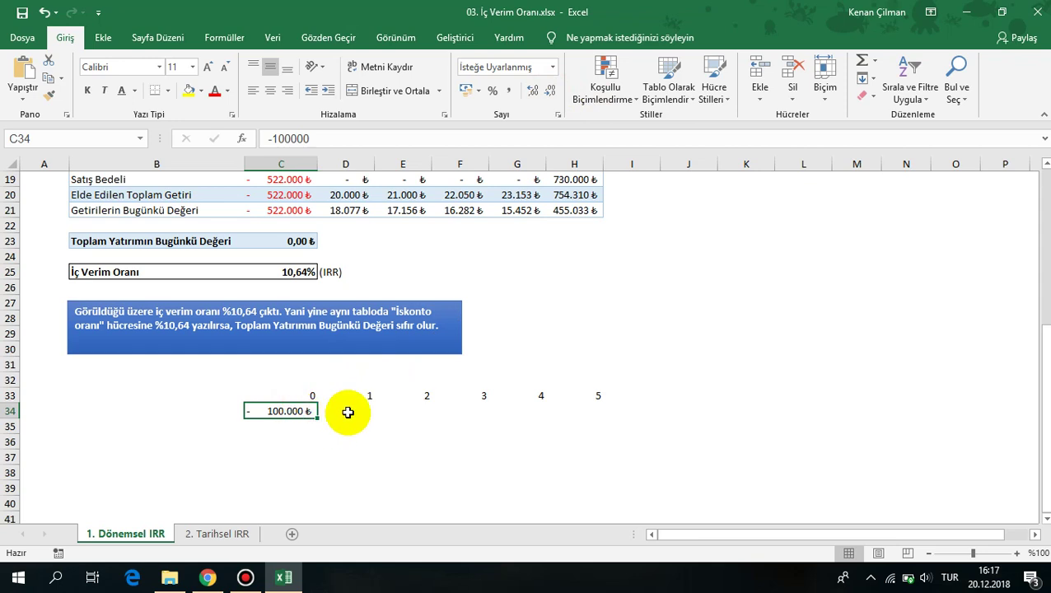
left_click(348, 412)
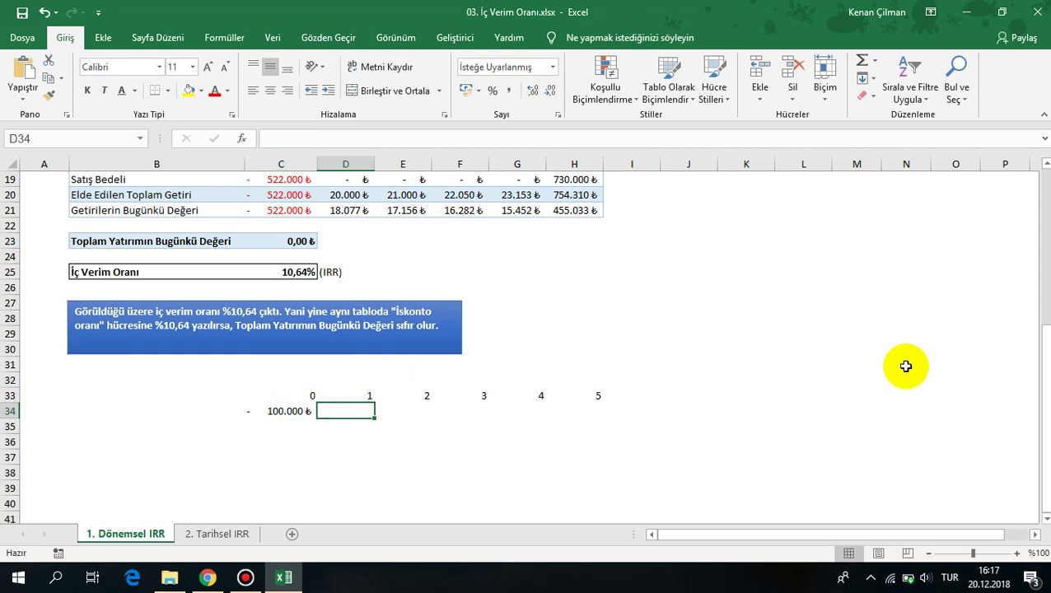
type("40000")
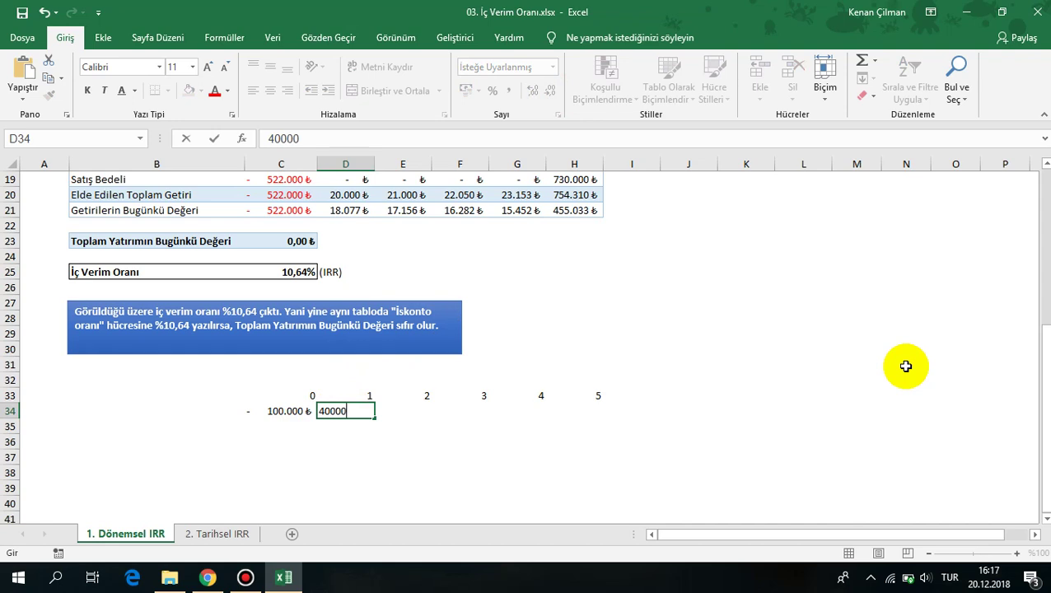
key("Tab")
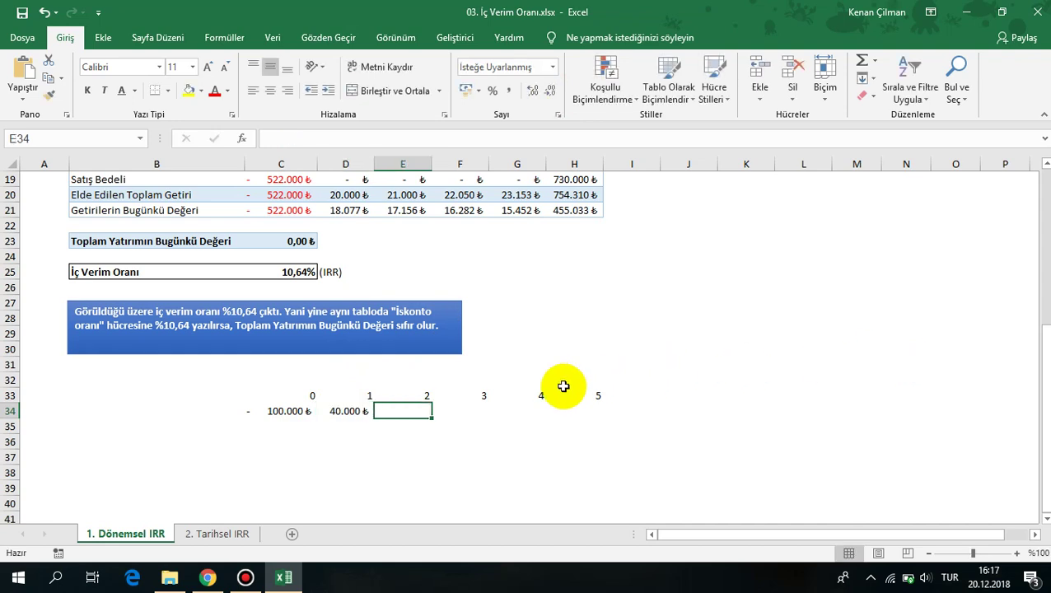
left_click(350, 411)
left_click(344, 396)
left_click_drag(345, 396, 343, 409)
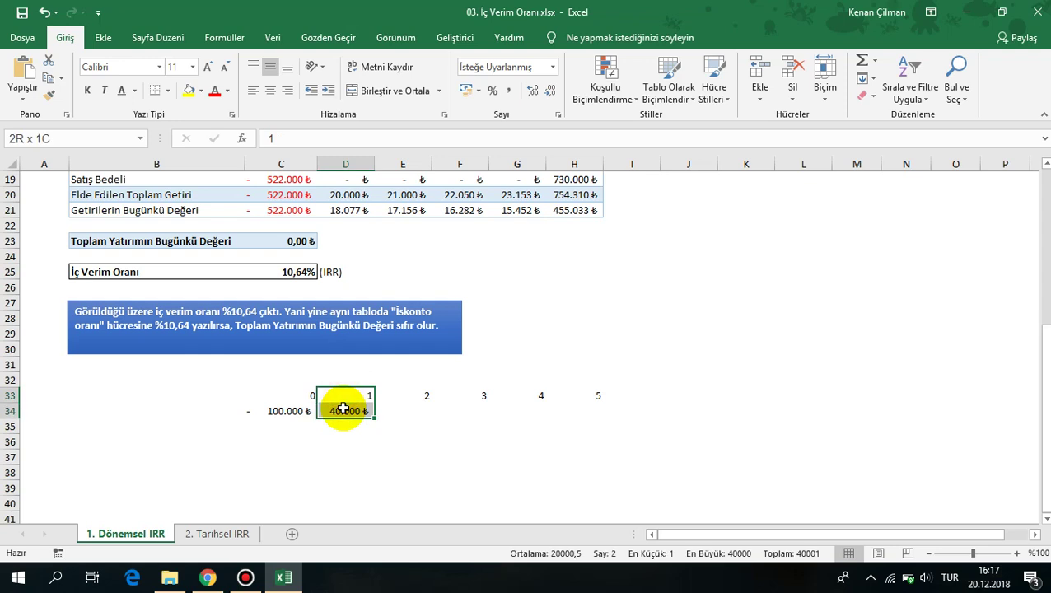
left_click(343, 411)
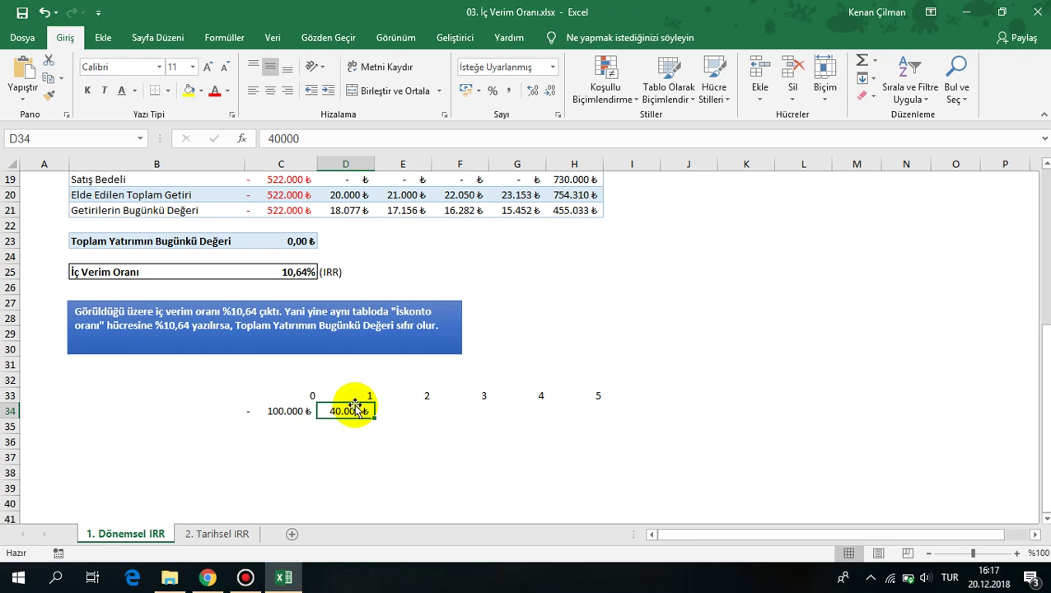
left_click_drag(294, 411, 350, 412)
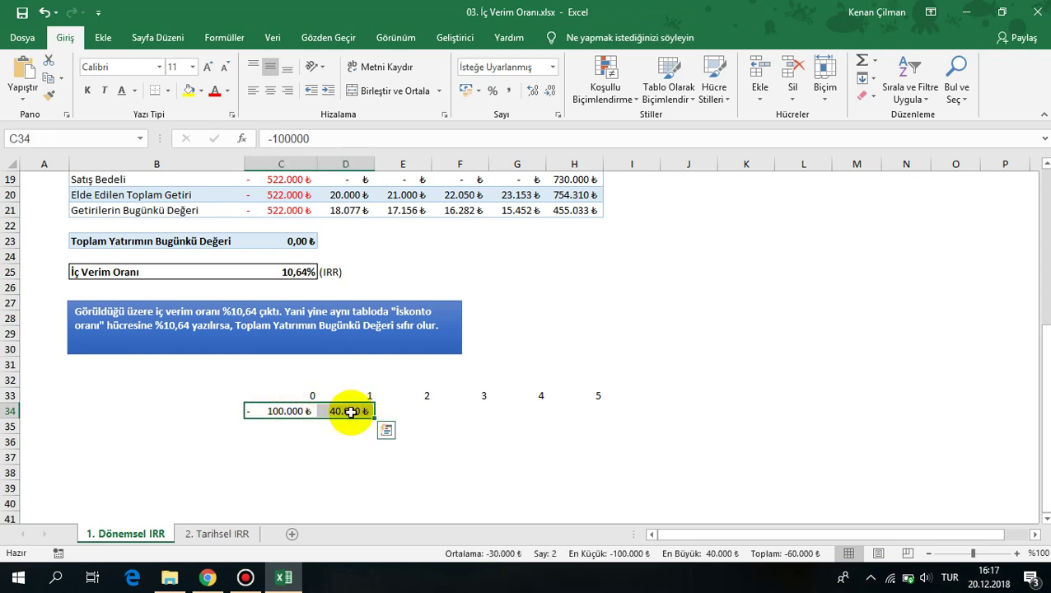
left_click(351, 411)
Enter the cash flows 25000, -15000, 50000 and 60000 for periods 2 to 5 in E34:H34
left_click(411, 412)
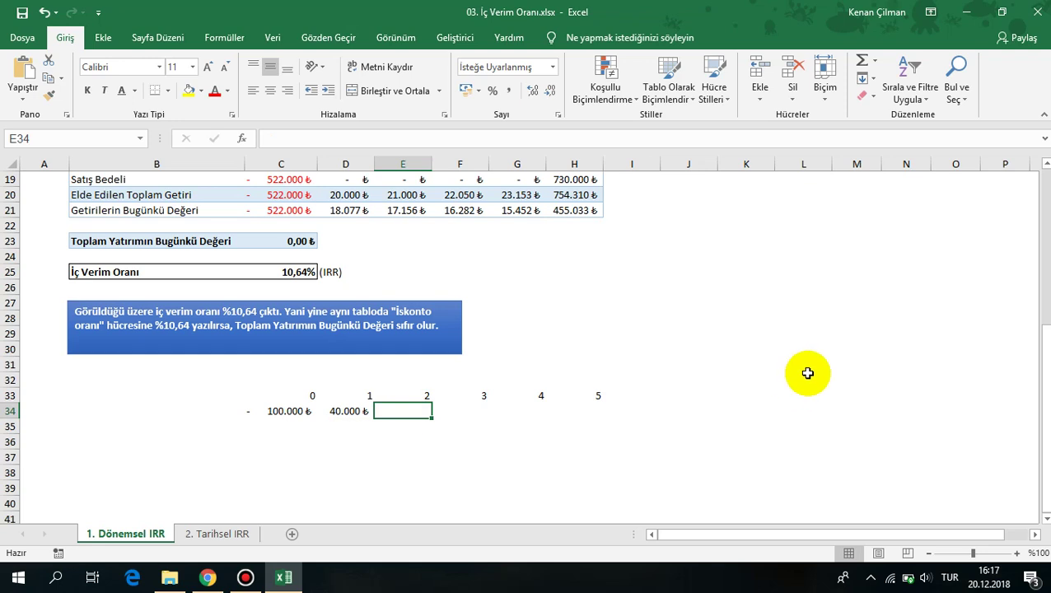
type("25000")
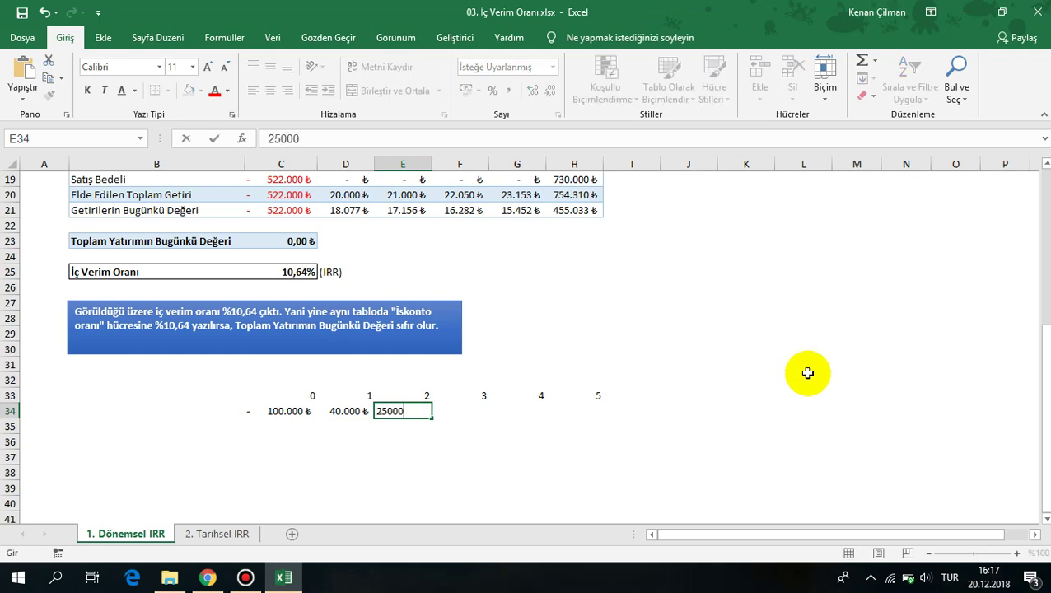
key("Tab")
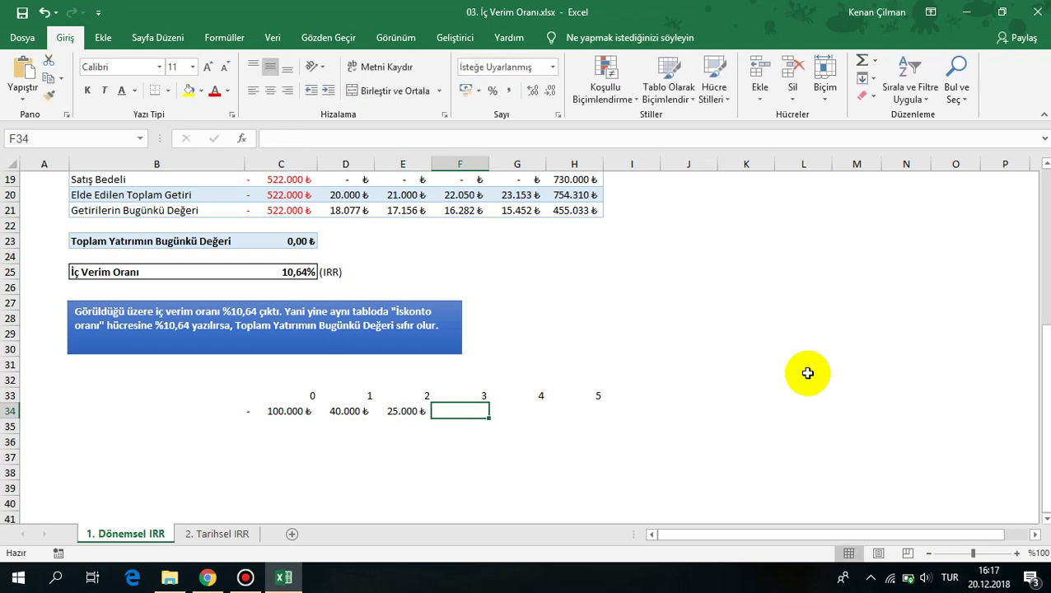
type("-15000")
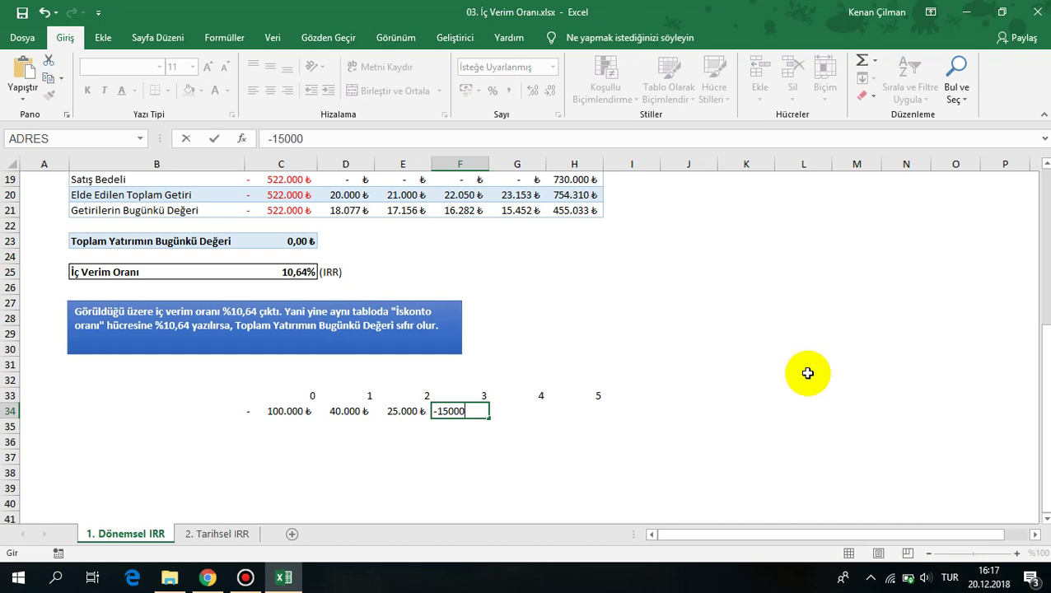
key("Tab")
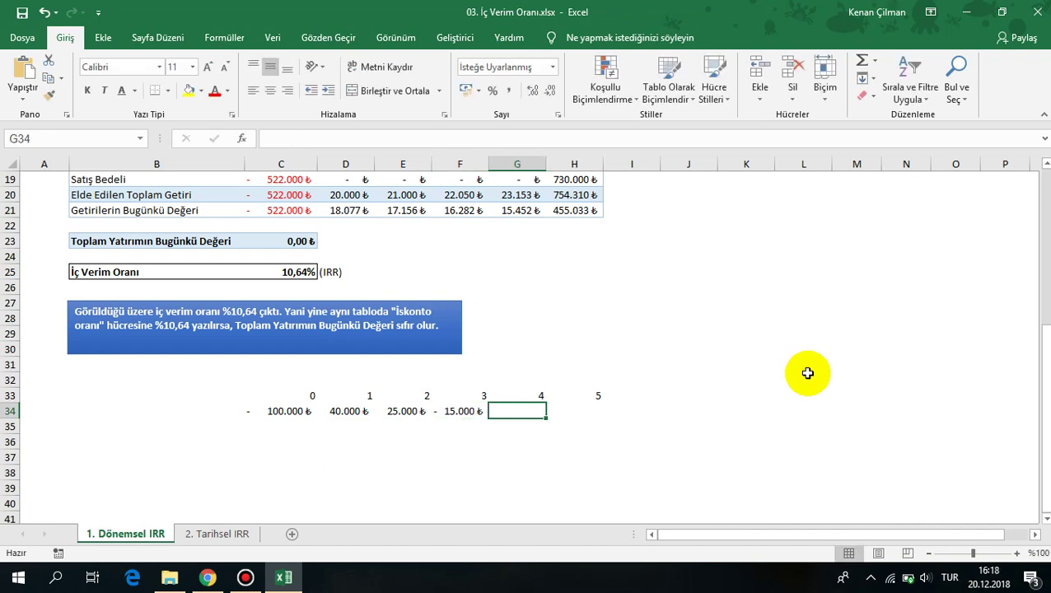
type("50000")
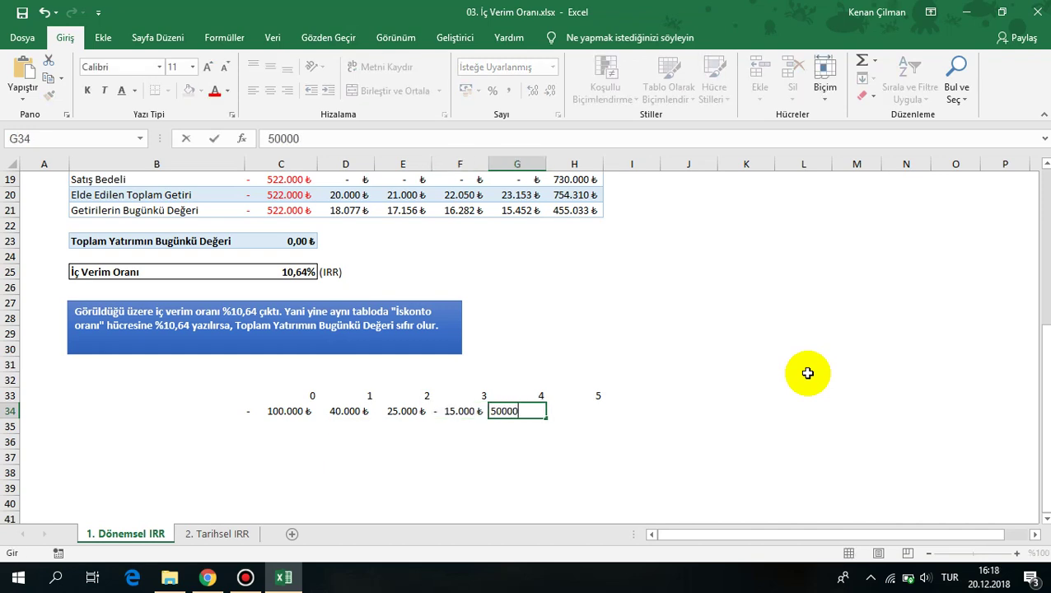
key("Tab")
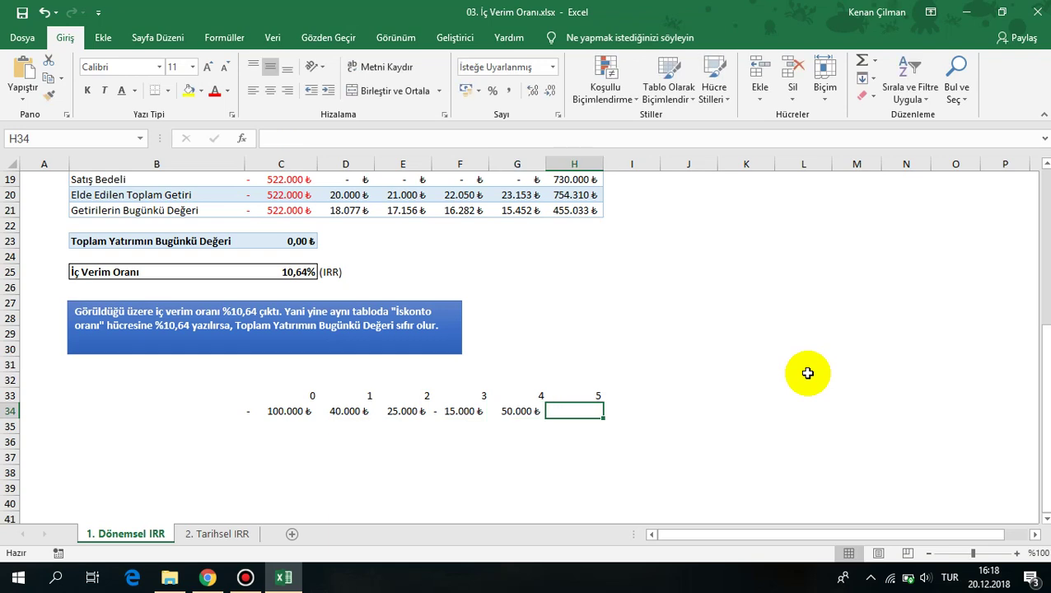
type("60000")
key("Return")
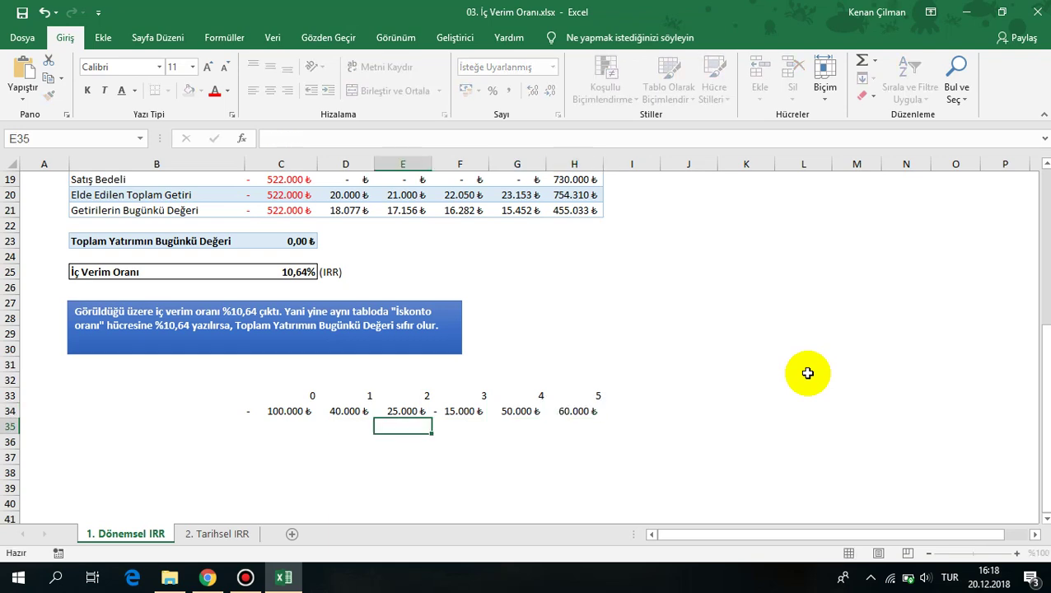
Change the period 5 cash flow in H34 to the formula =60000+20000
left_click(578, 410)
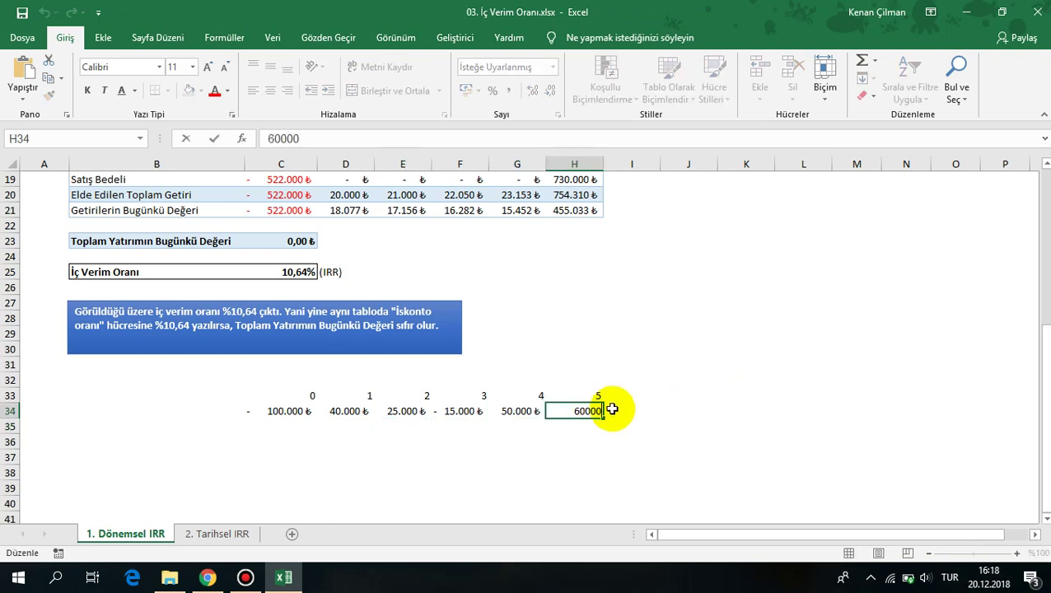
double_click(573, 410)
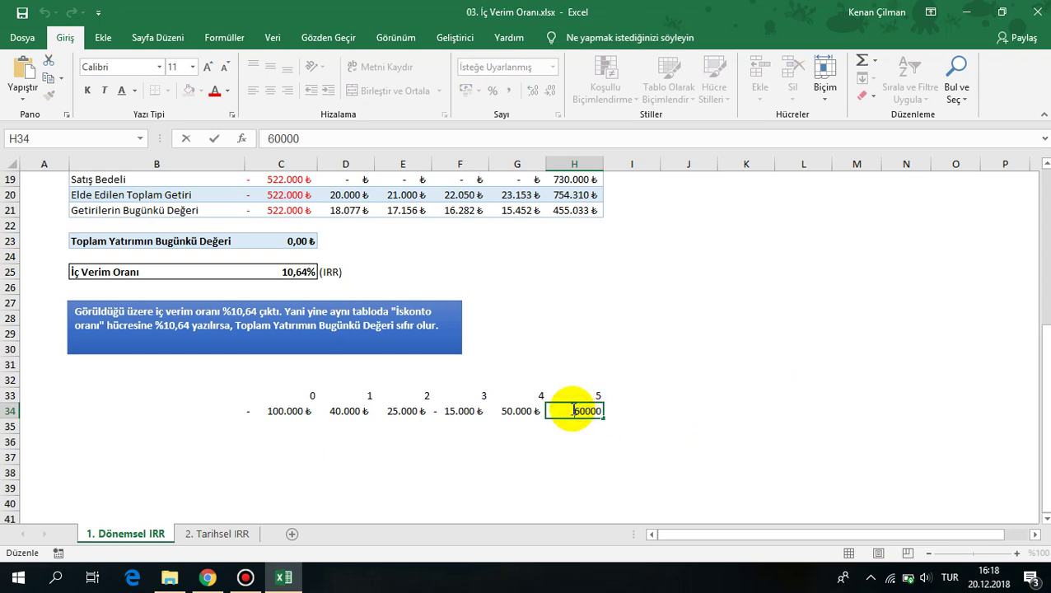
type("=")
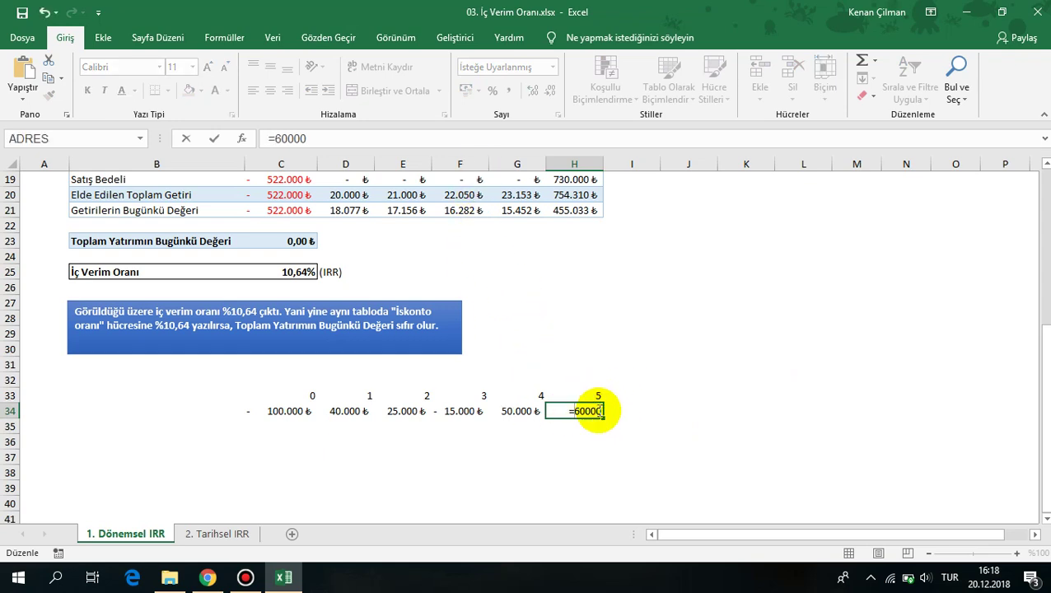
left_click(602, 411)
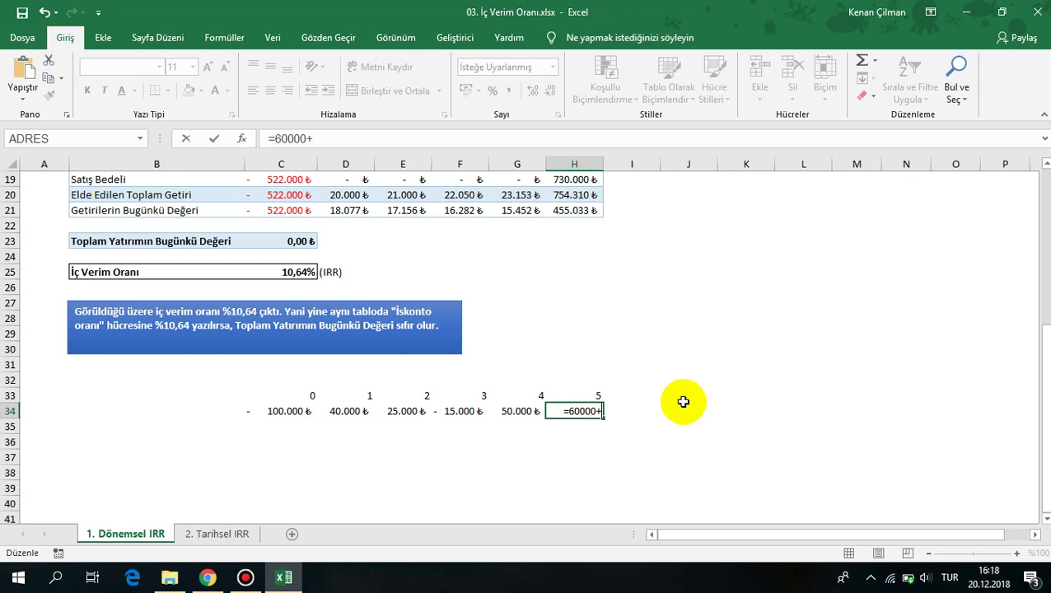
type("+20000")
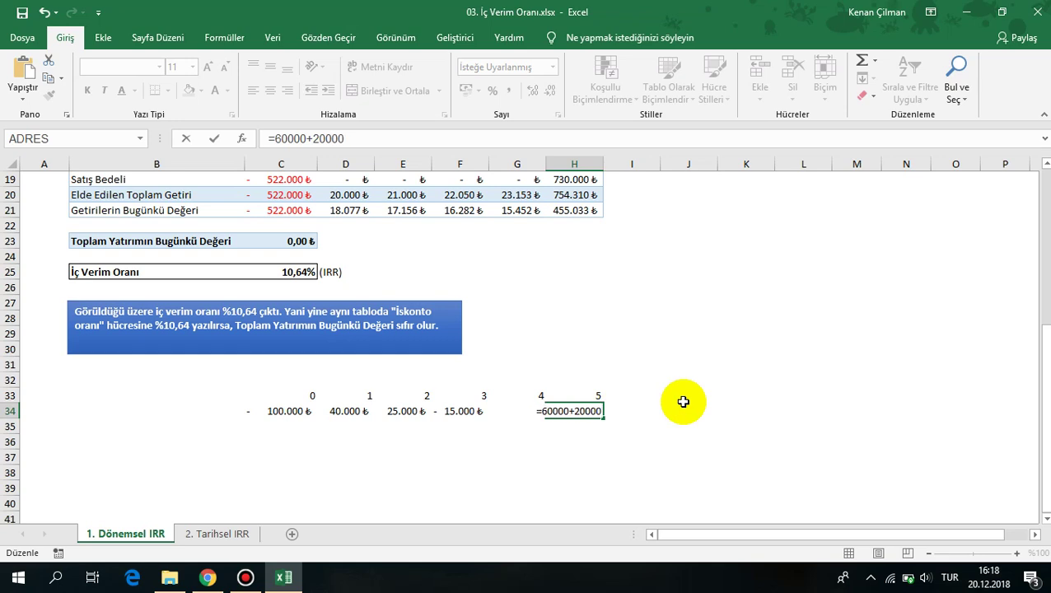
key("Return")
left_click(569, 411)
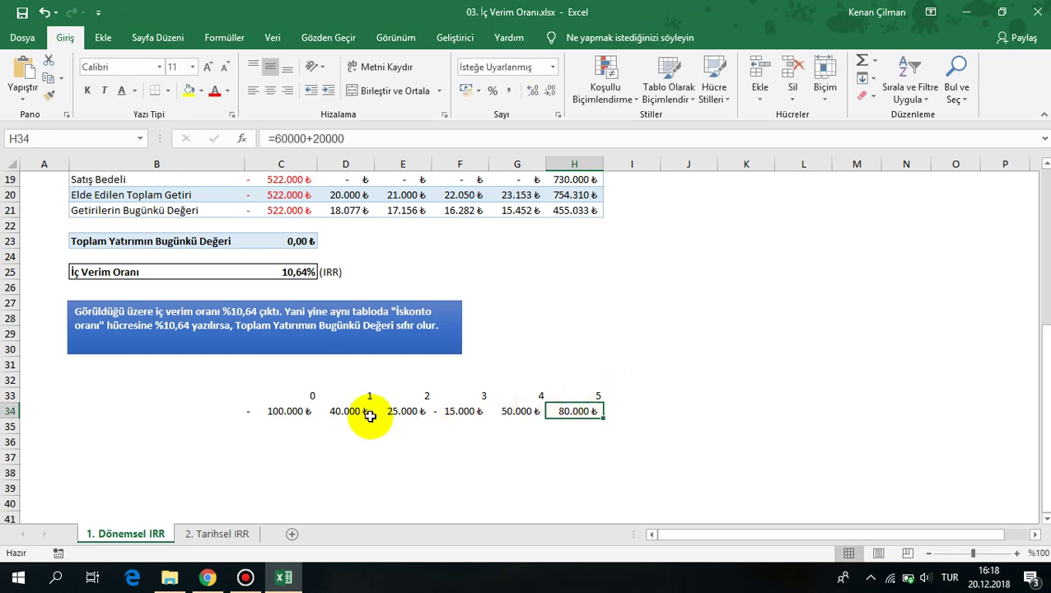
Review each period's cash flow in C34:H34 and select the empty cell C36 below them
left_click_drag(260, 417, 604, 412)
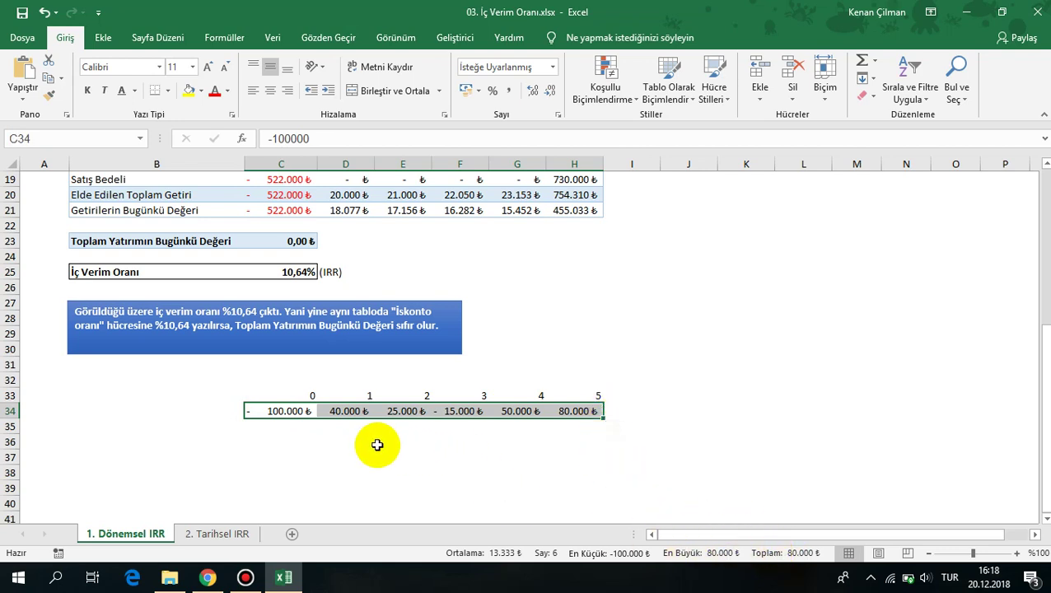
left_click(281, 413)
left_click(344, 411)
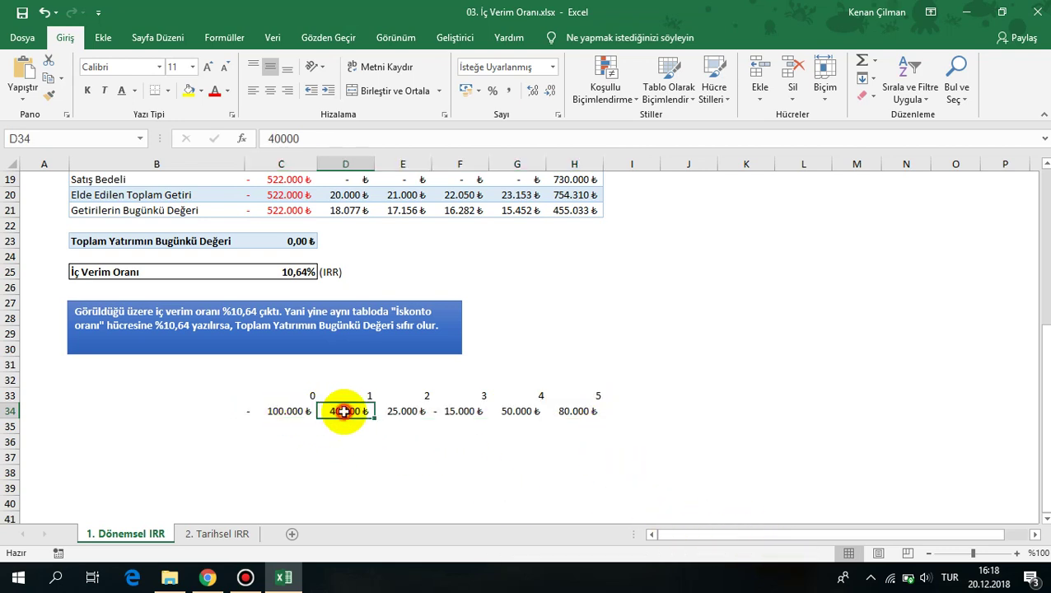
left_click(406, 411)
left_click(456, 412)
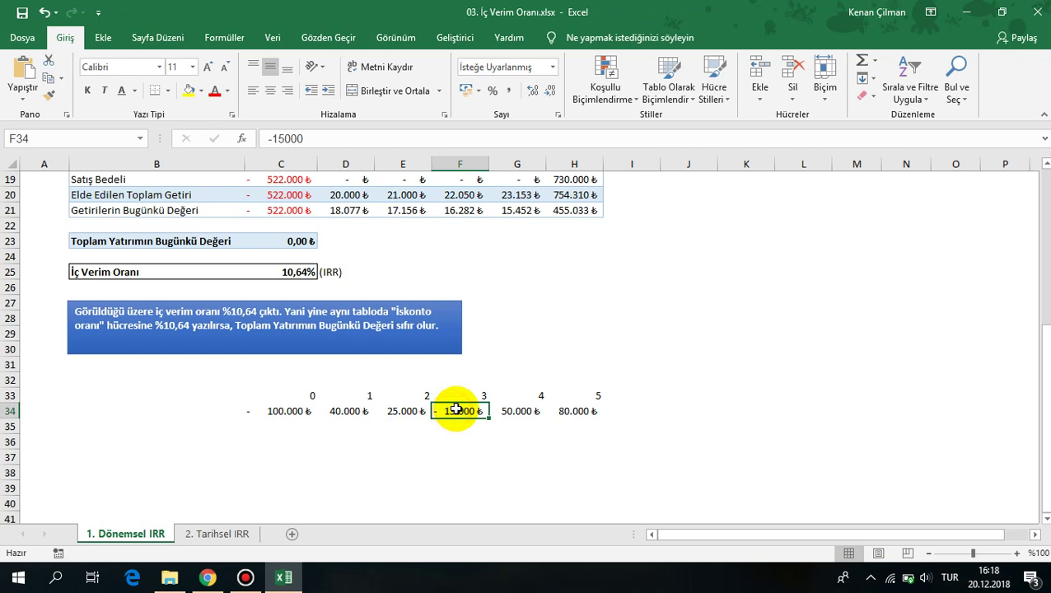
left_click(519, 411)
left_click(588, 411)
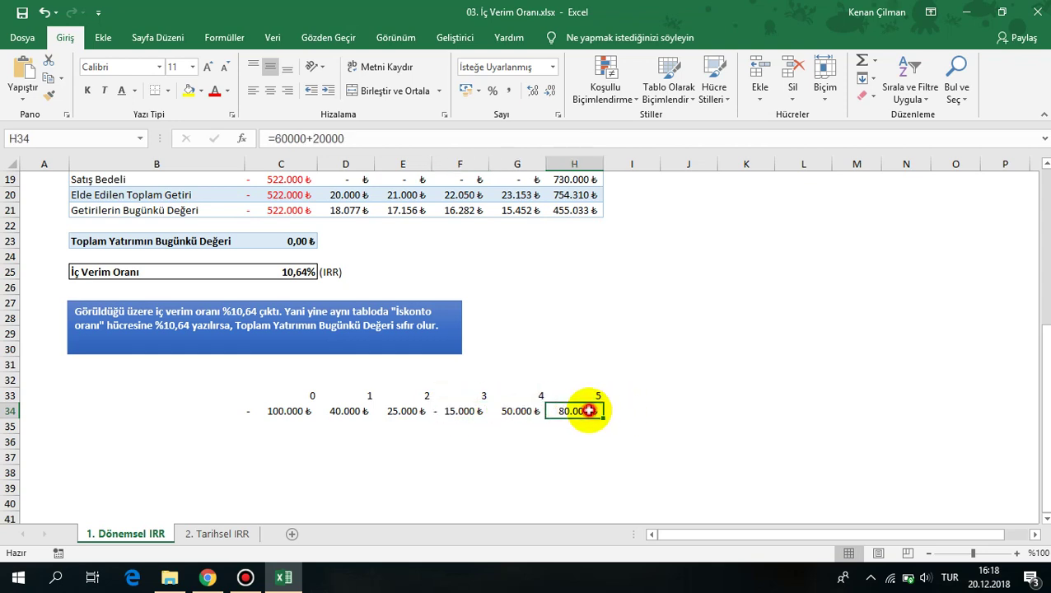
left_click(278, 445)
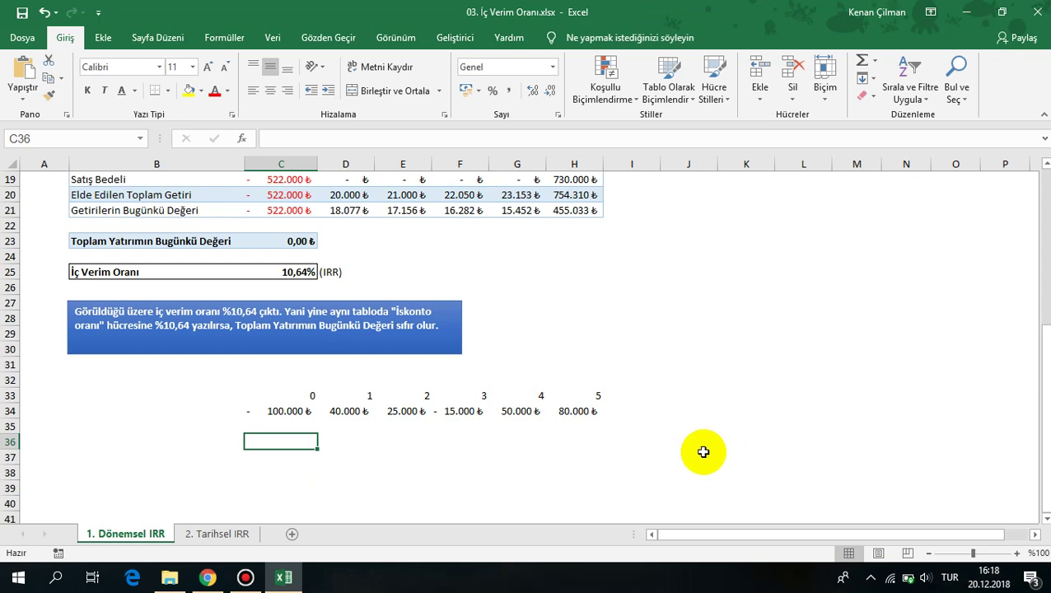
Calculate the IRR of the cash flows in C36 with =İÇ_VERİM_ORANI(C34:H34) and show it with two decimals
type("=")
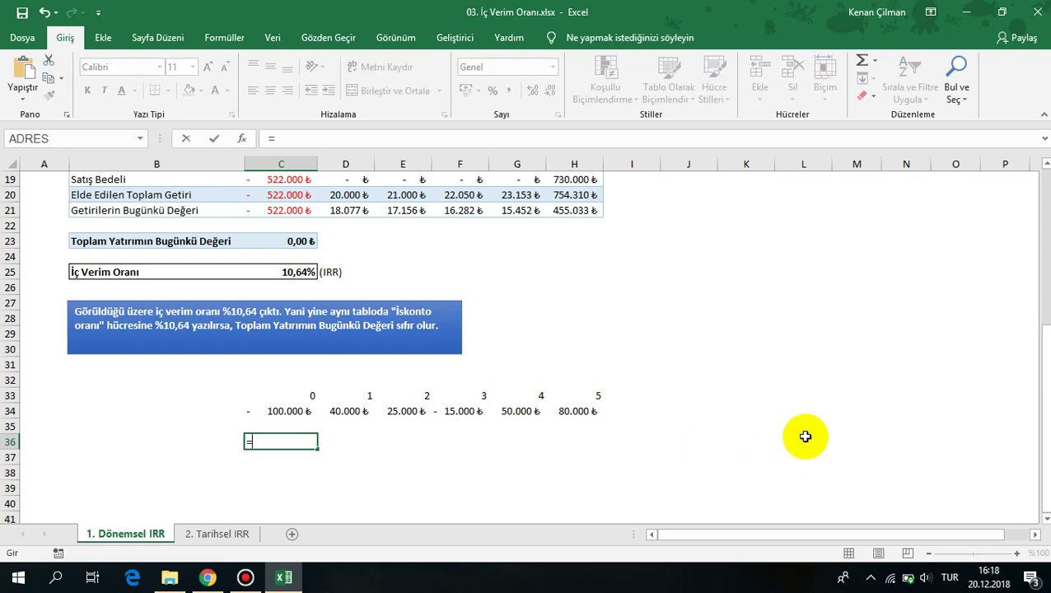
type("iç")
key("Tab")
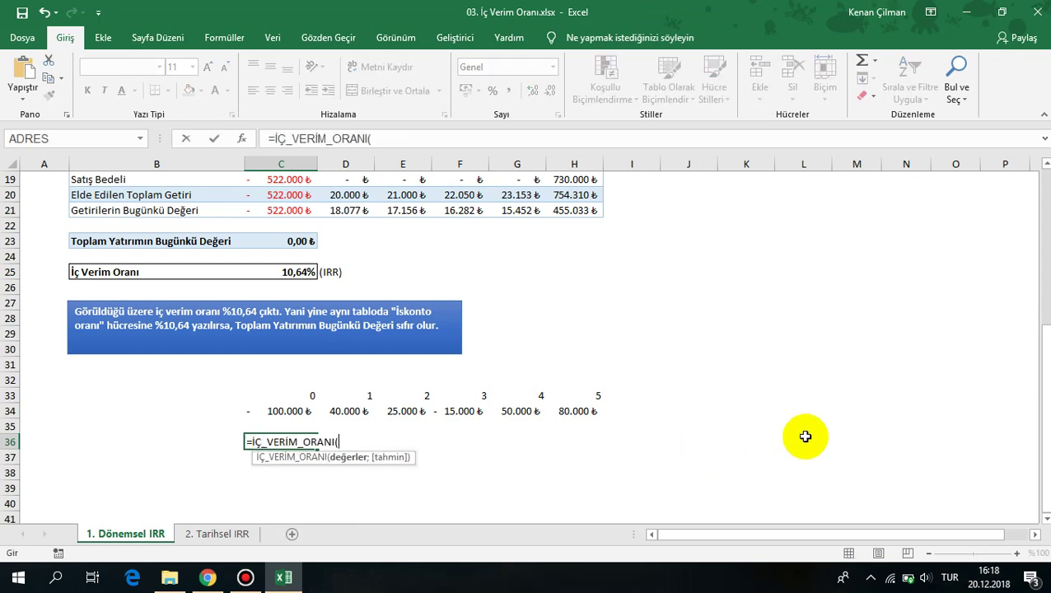
left_click_drag(279, 409, 601, 404)
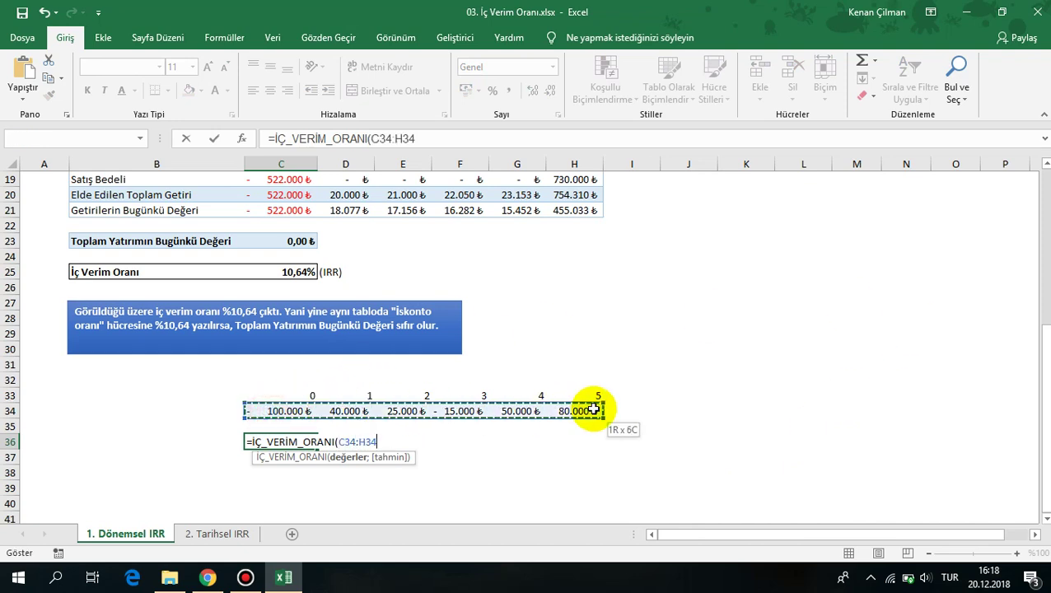
key("Return")
left_click(290, 442)
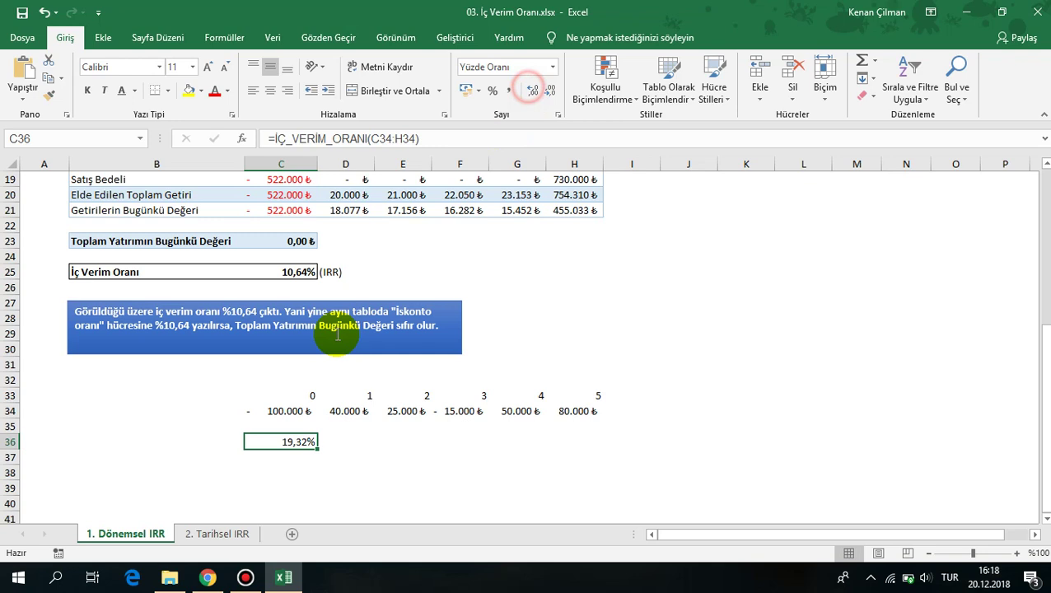
left_click(292, 461)
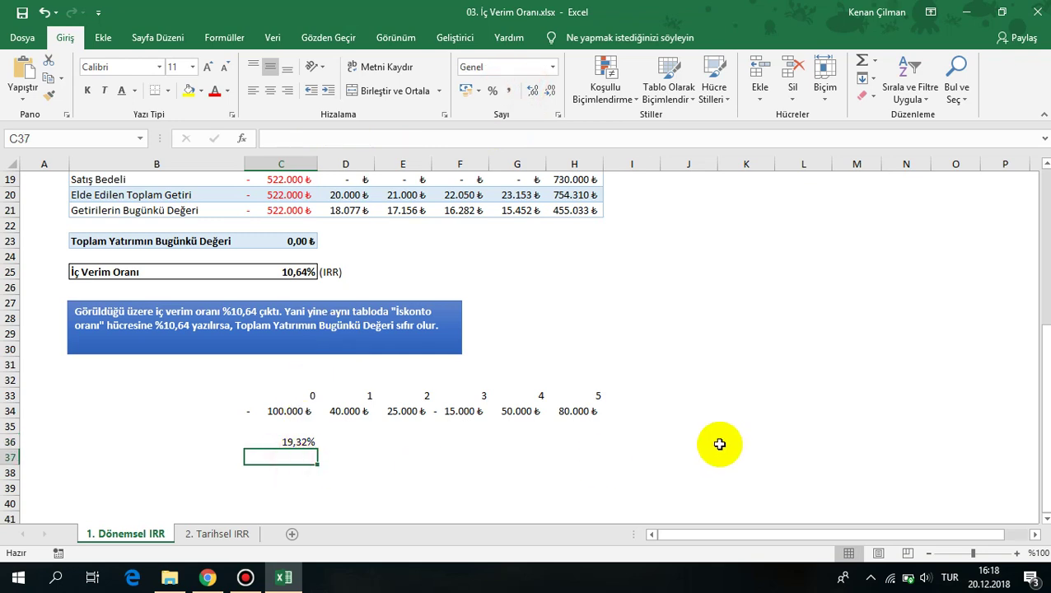
type("=IRR(")
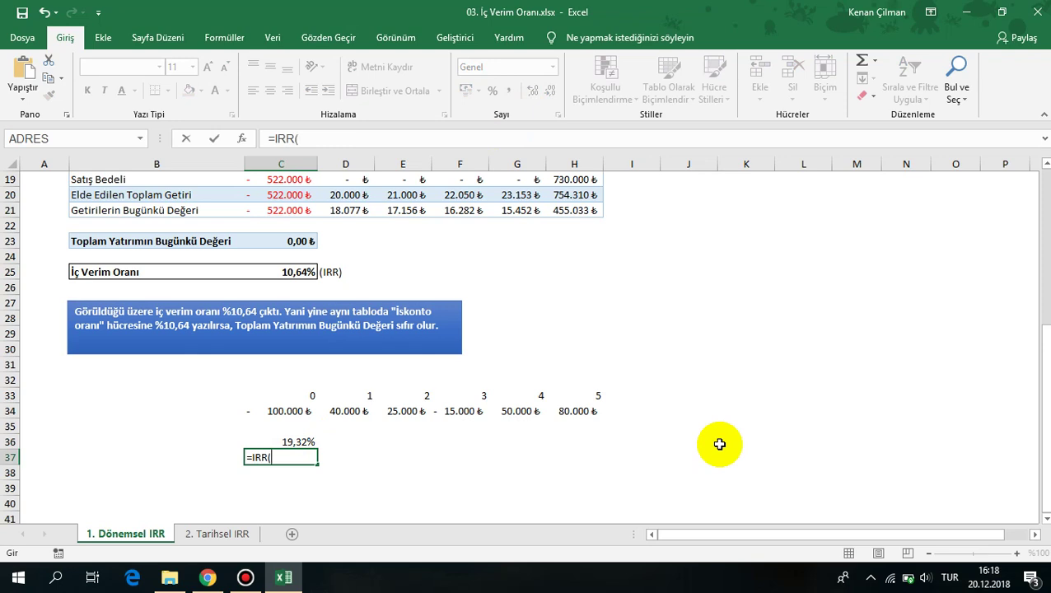
key("Escape")
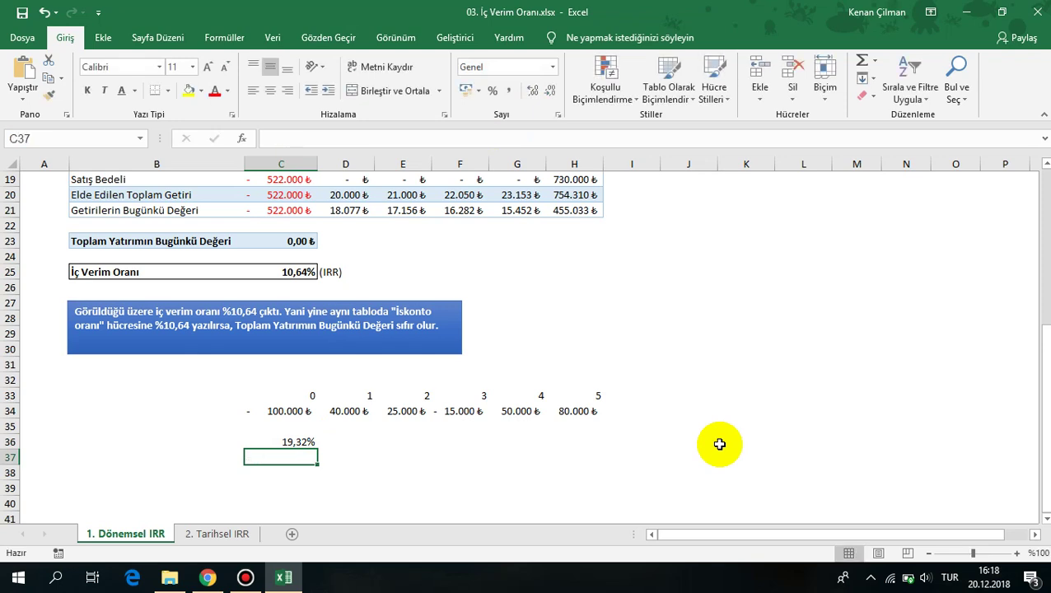
Inspect the IRR formula in C36 and the cash flow range C34:H34 it refers to
left_click(288, 442)
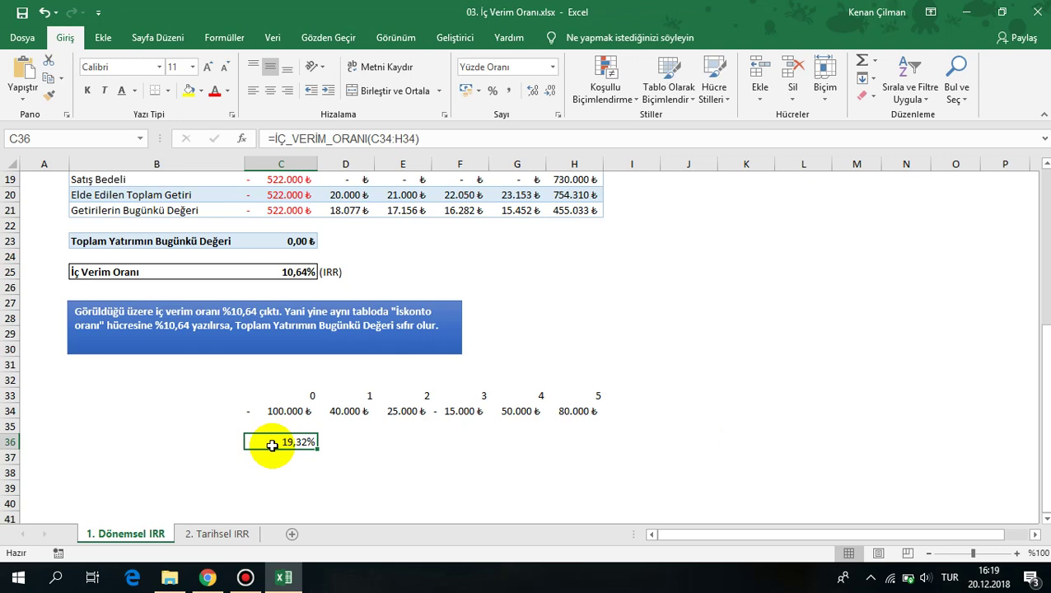
key("F2")
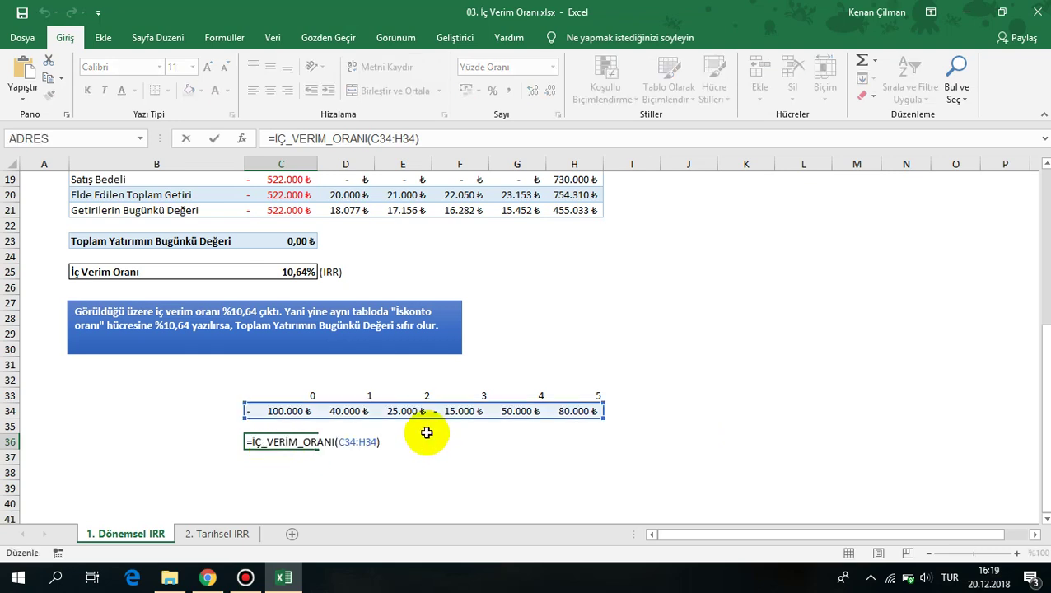
key("ctrl+Return")
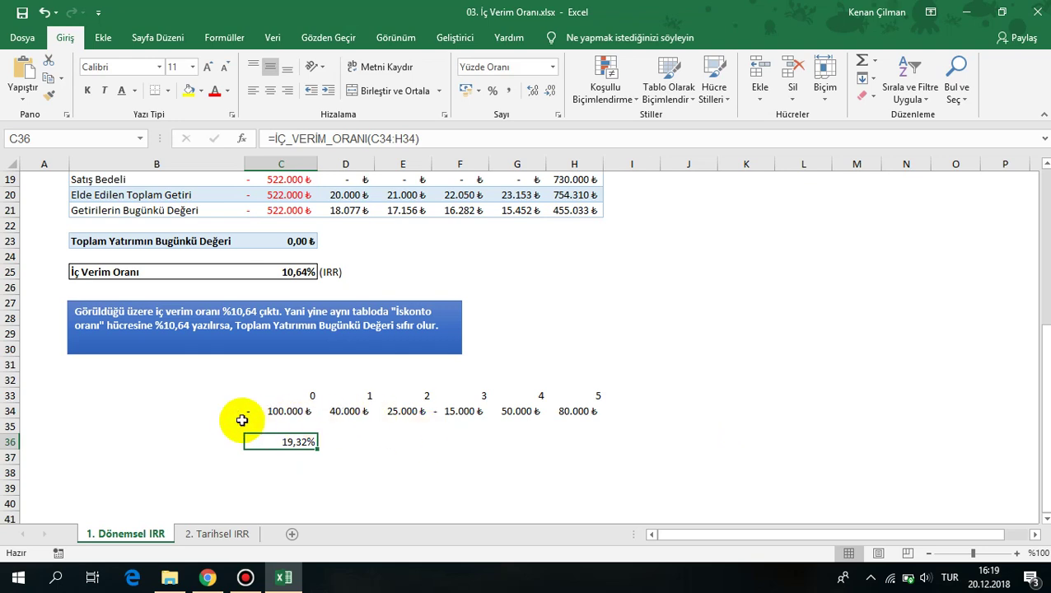
left_click_drag(245, 413, 567, 412)
left_click(296, 441)
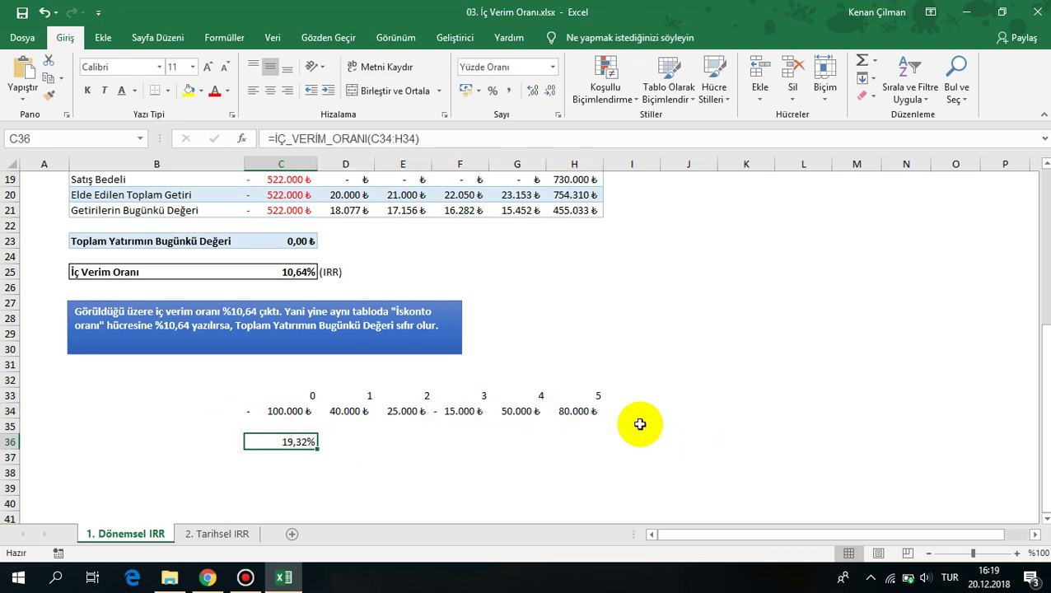
scroll(626, 412, "down", 1)
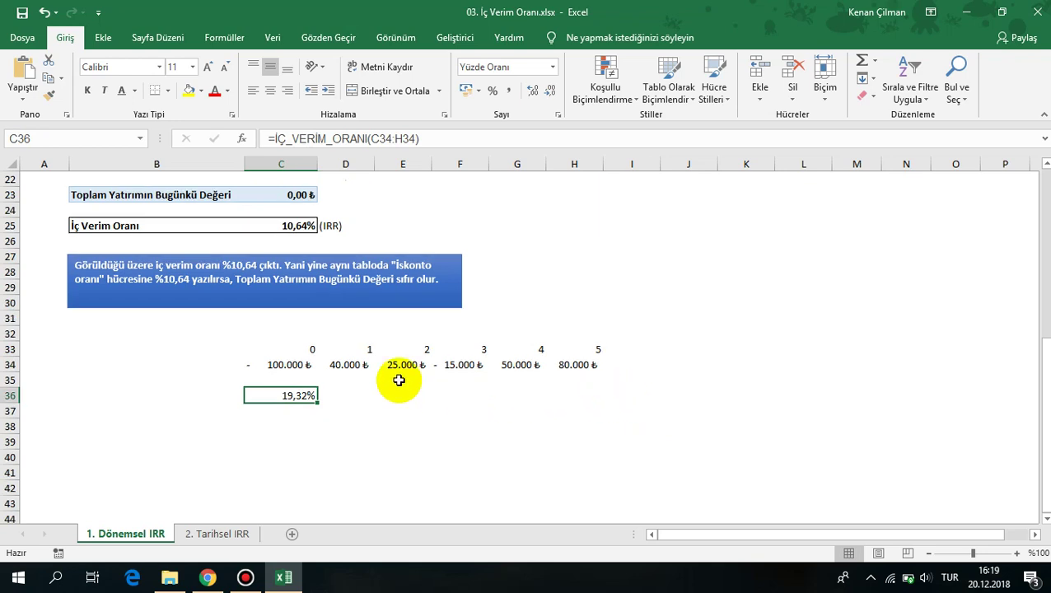
left_click(299, 425)
left_click(281, 395)
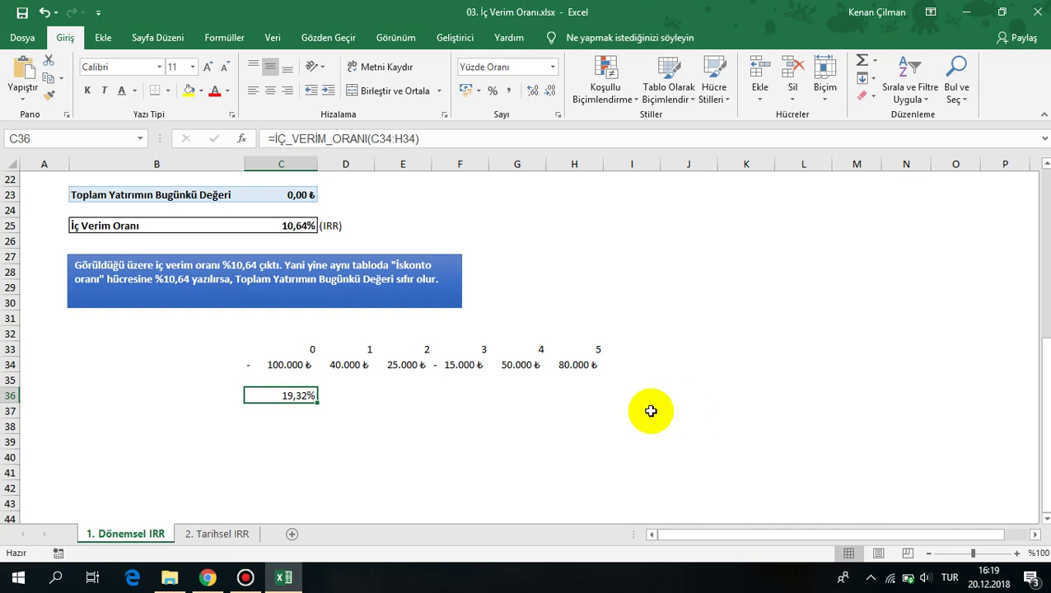
Compare the first example's cash flow table and IRR in C25 with the second example's cash flows and IRR in C36
scroll(494, 410, "up", 3)
left_click_drag(264, 255, 576, 343)
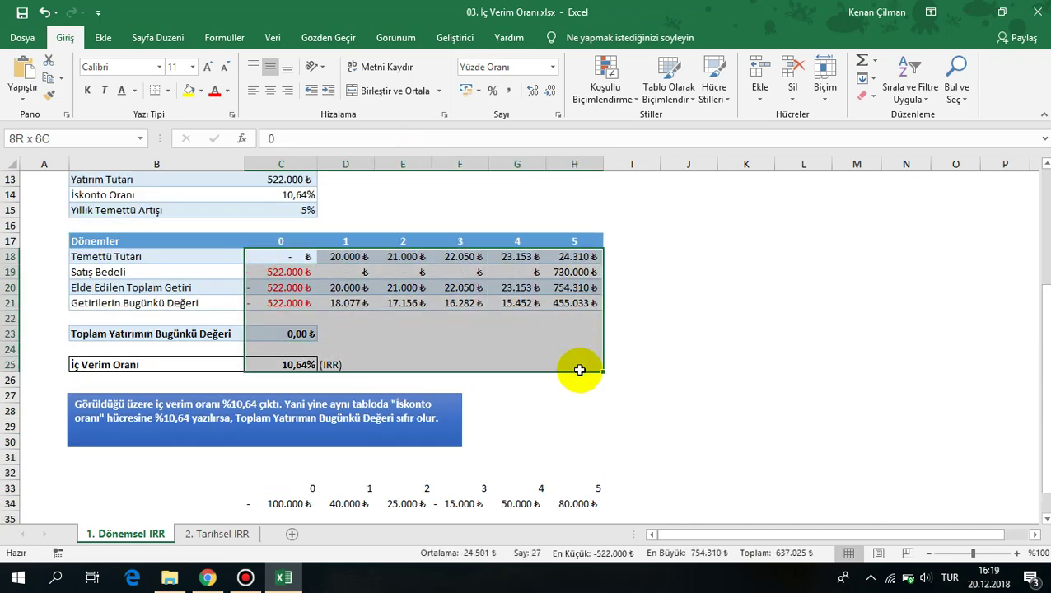
left_click(290, 364)
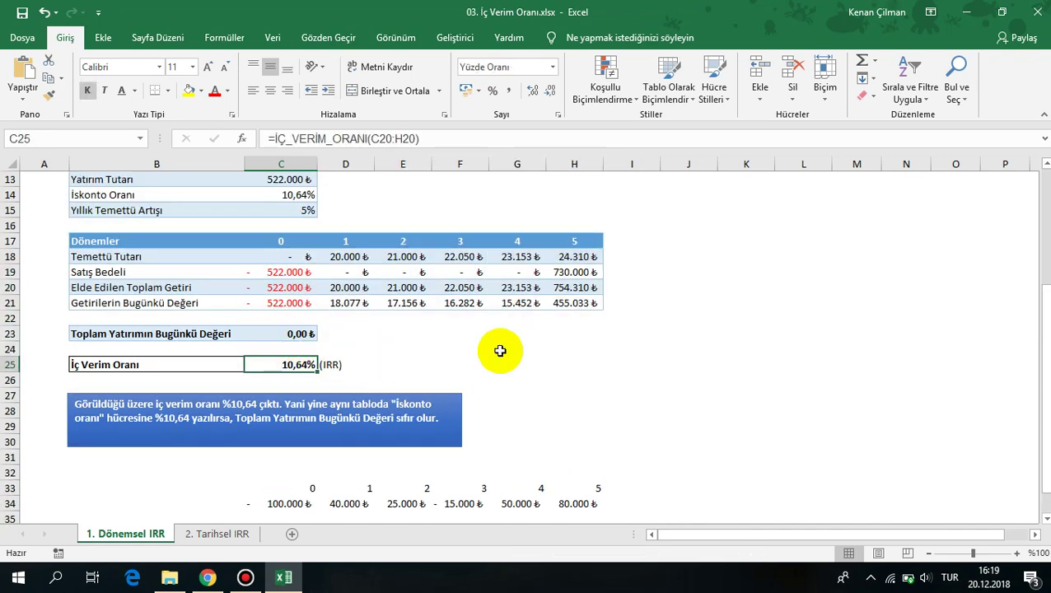
scroll(650, 336, "down", 2)
left_click(299, 442)
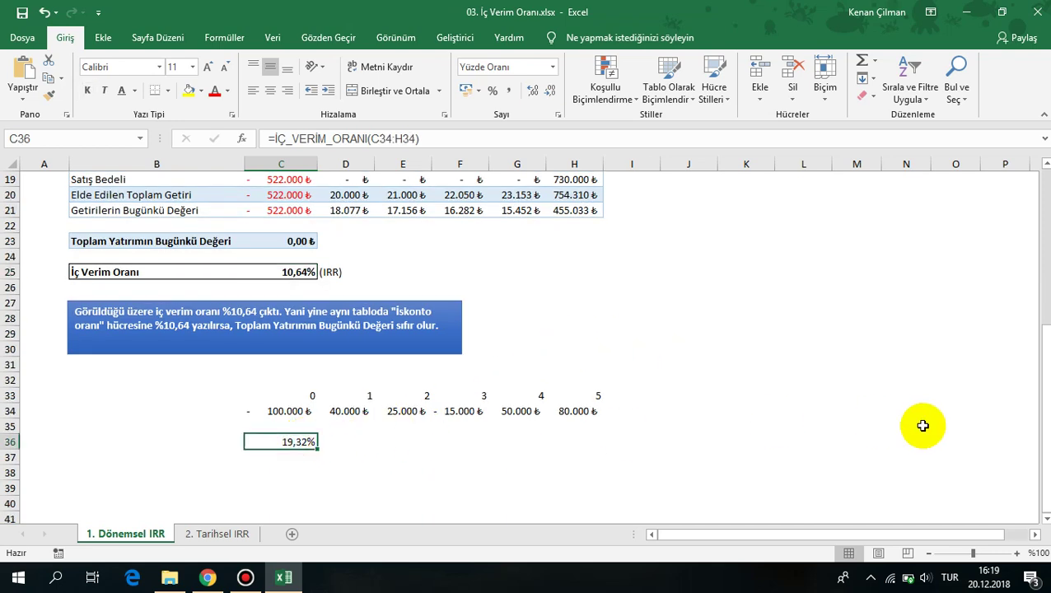
left_click_drag(298, 397, 428, 455)
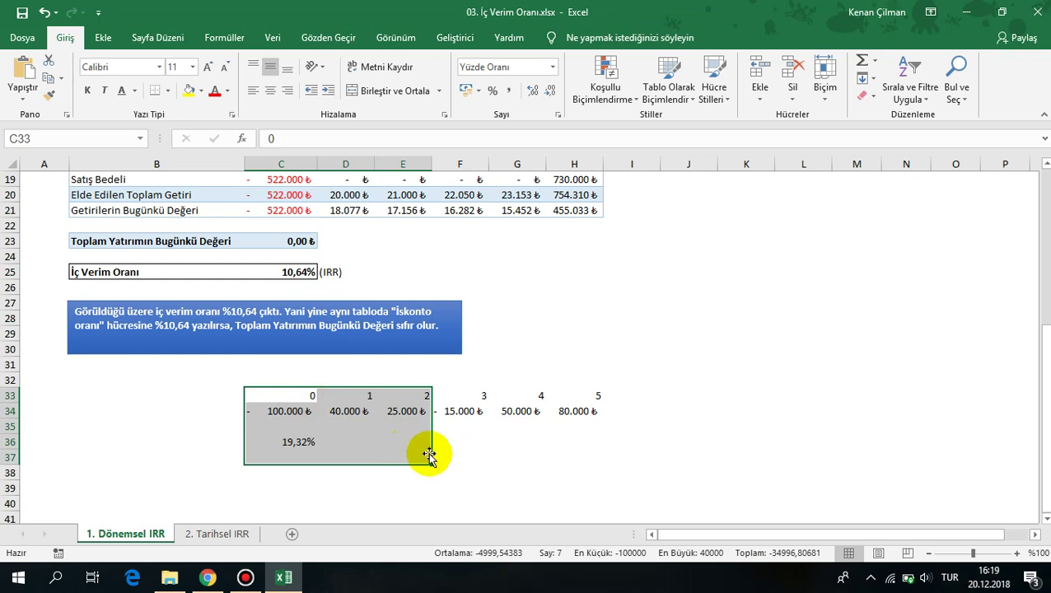
left_click(698, 466)
left_click(297, 470)
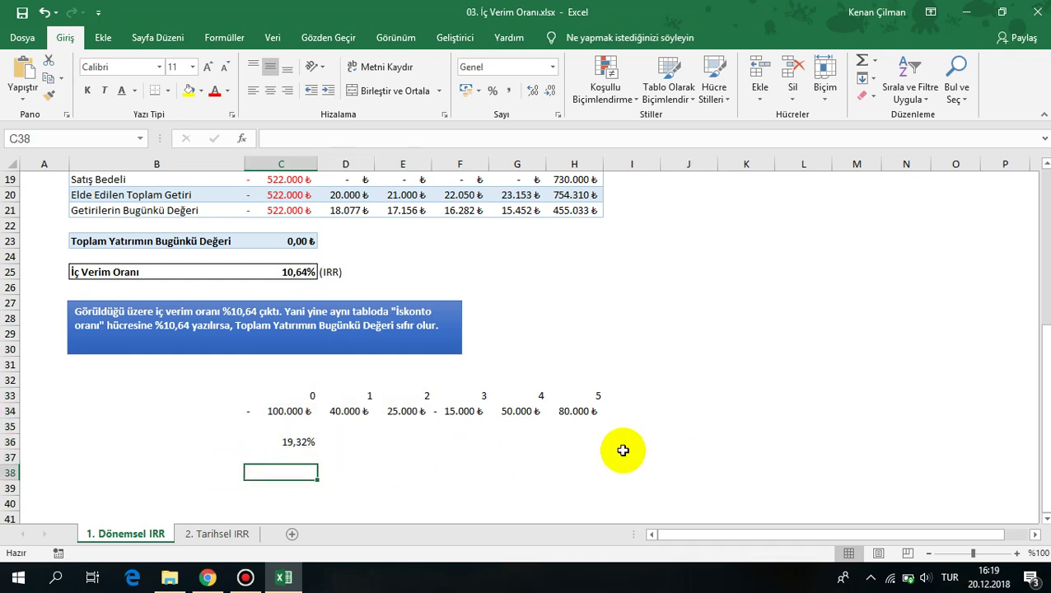
Enter 21% in C37 as a comparison rate below the second example's IRR
scroll(549, 409, "down", 2)
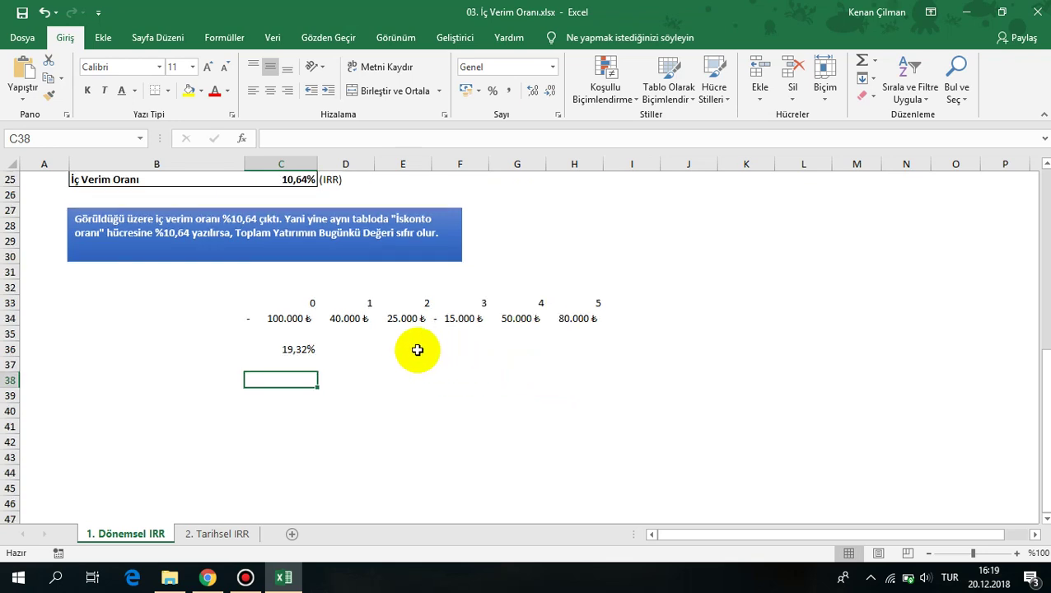
key("Up")
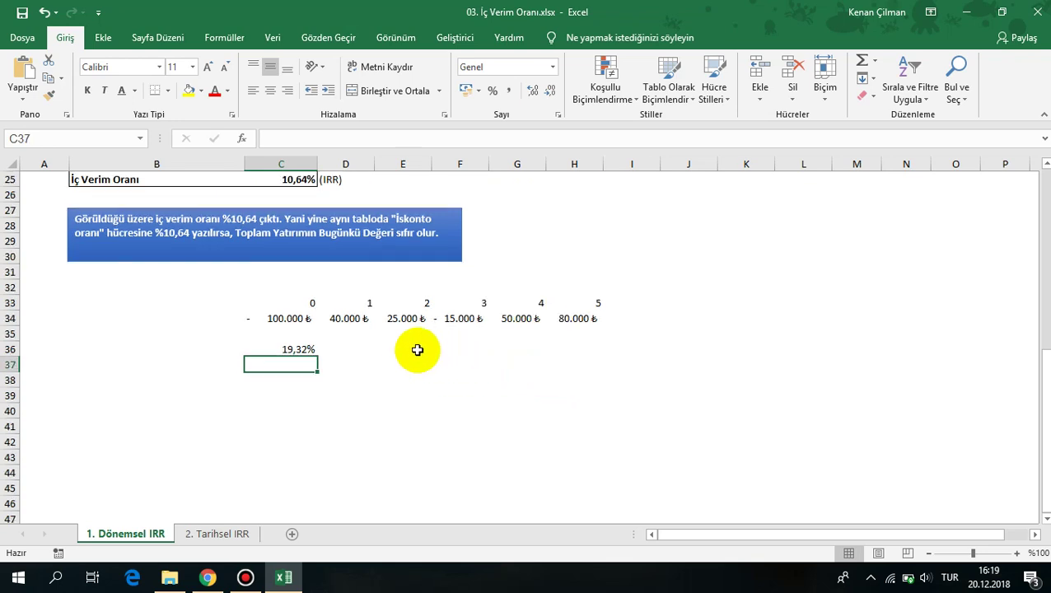
type("%21")
key("Return")
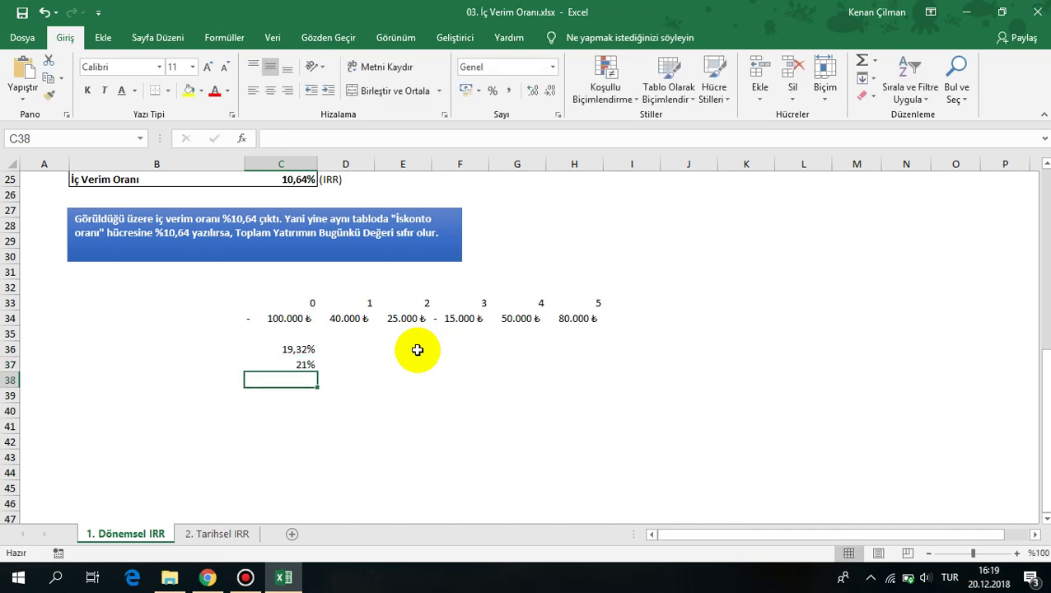
Compare the calculated IRR in C36 with the comparison rate in C37
left_click(282, 360)
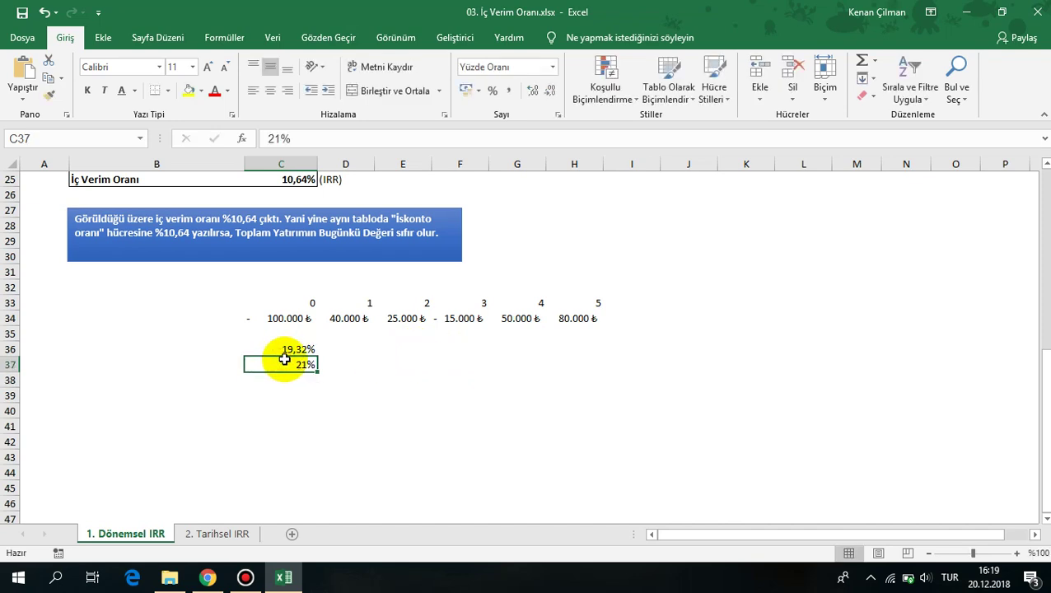
left_click(308, 335)
left_click_drag(300, 350, 353, 351)
left_click_drag(265, 363, 313, 396)
left_click(359, 393)
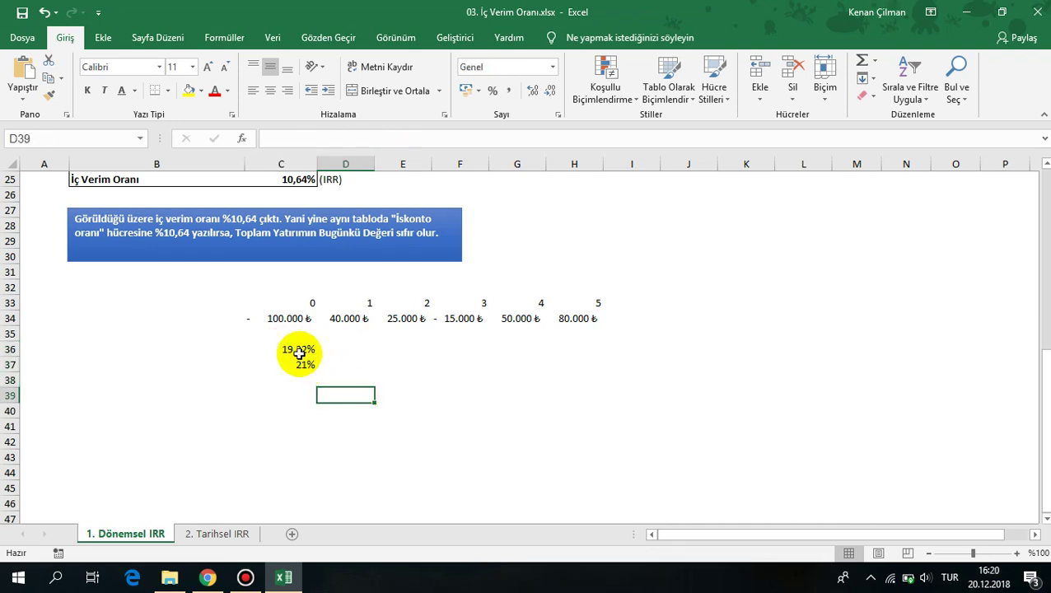
left_click_drag(290, 352, 340, 391)
Set the comparison rate in C37 to 25% and compare it with the IRR in C36
left_click(281, 369)
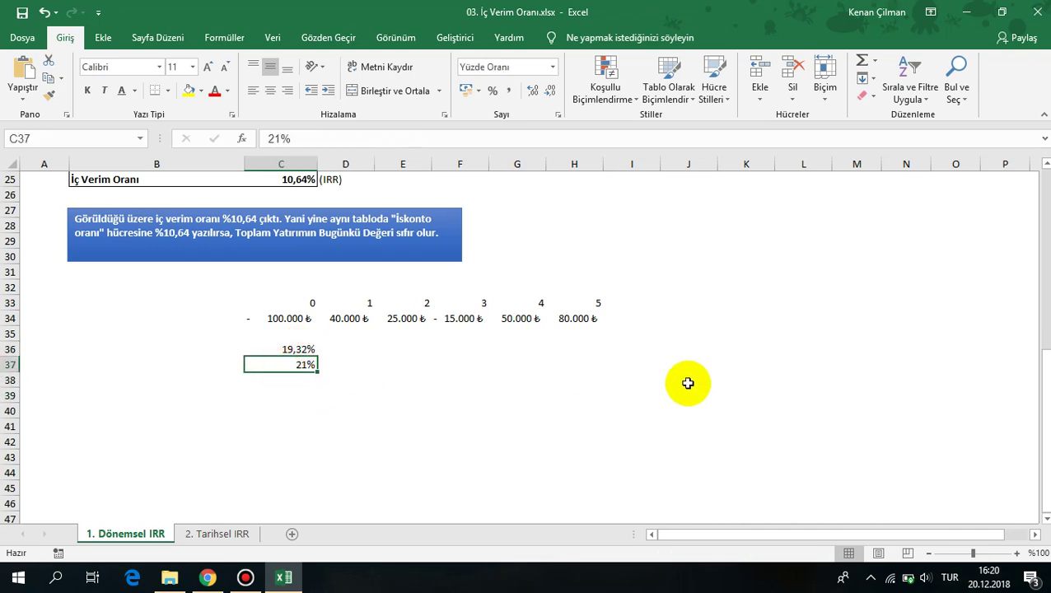
type("25")
key("Return")
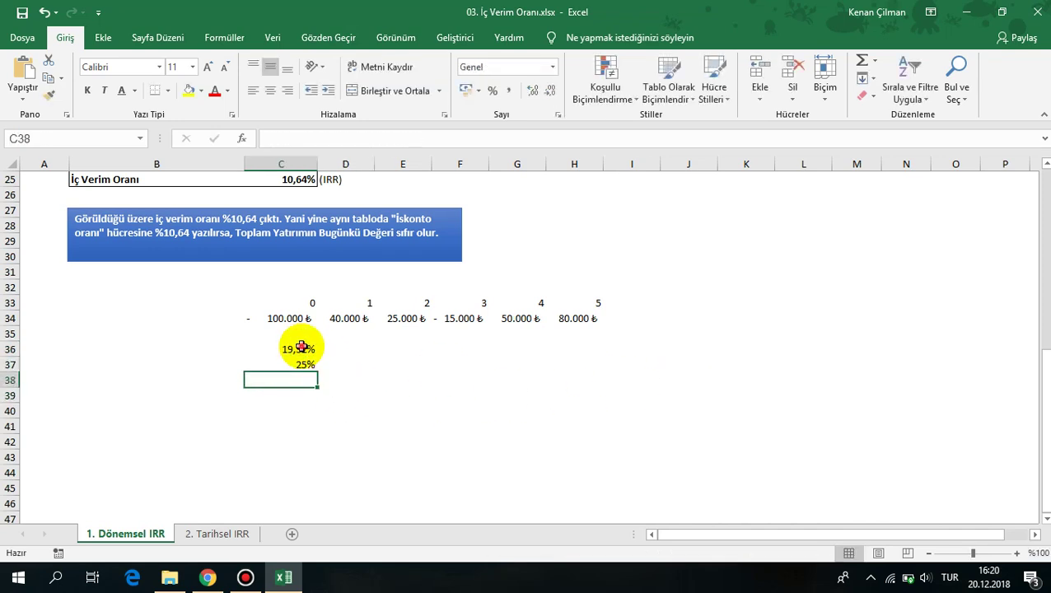
left_click_drag(301, 347, 374, 409)
left_click(404, 382)
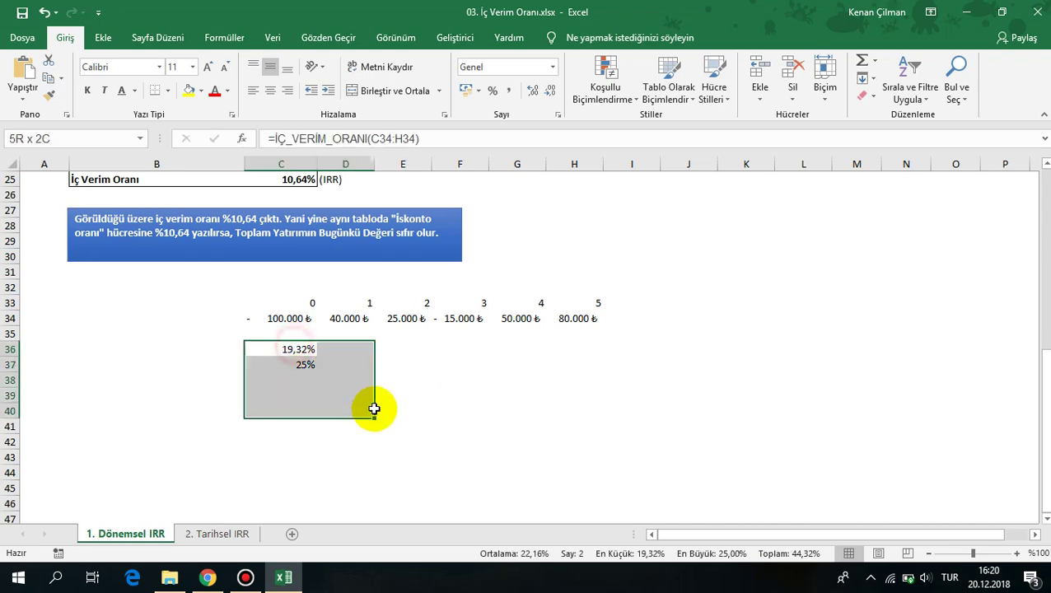
left_click(340, 394)
left_click_drag(282, 347, 320, 393)
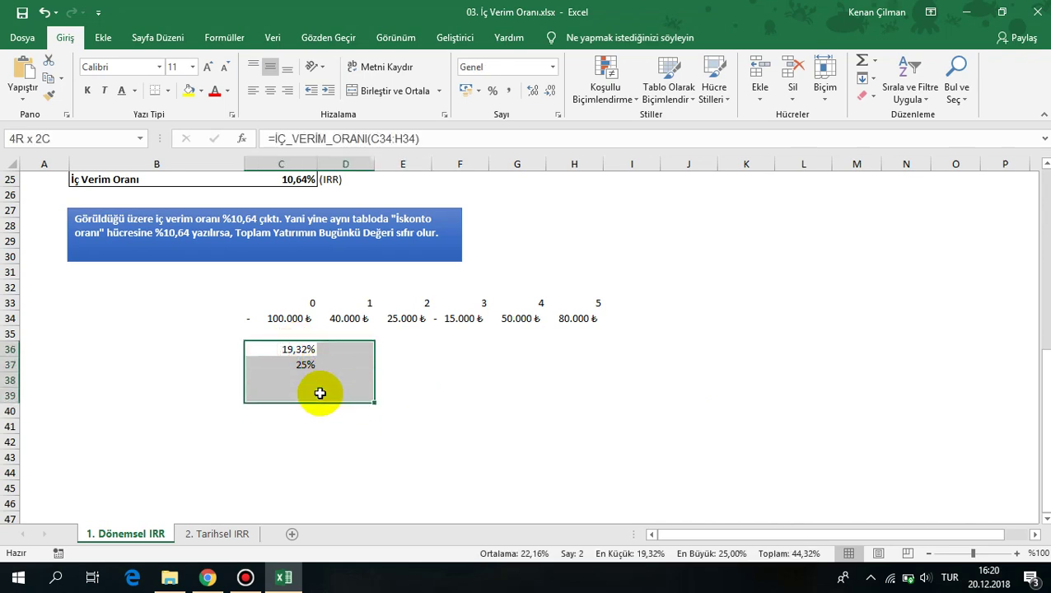
left_click_drag(281, 334, 321, 405)
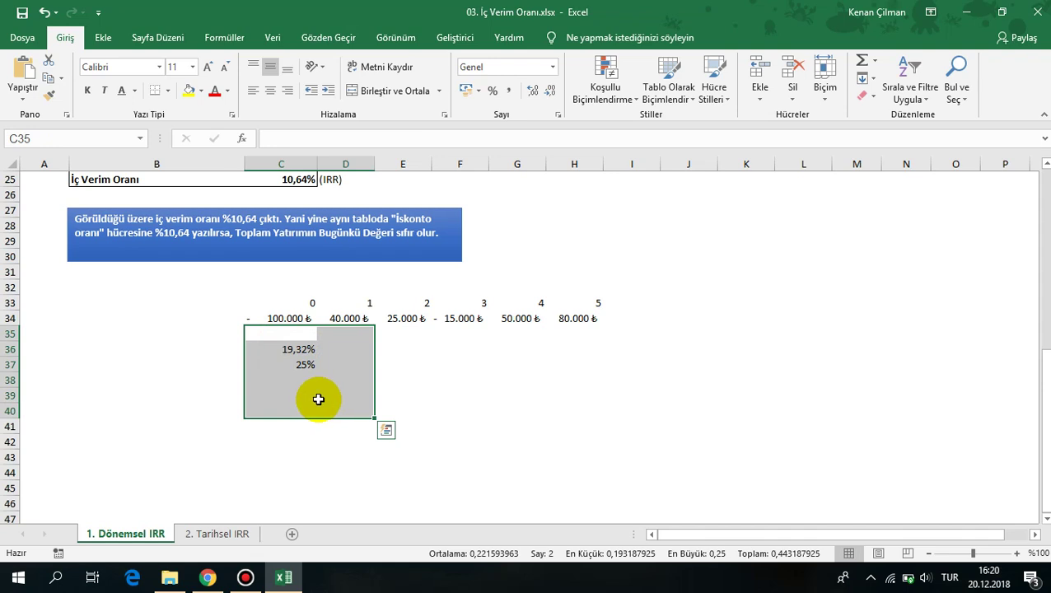
Center the period numbers in C33:H33 and make them bold
scroll(318, 399, "up", 1)
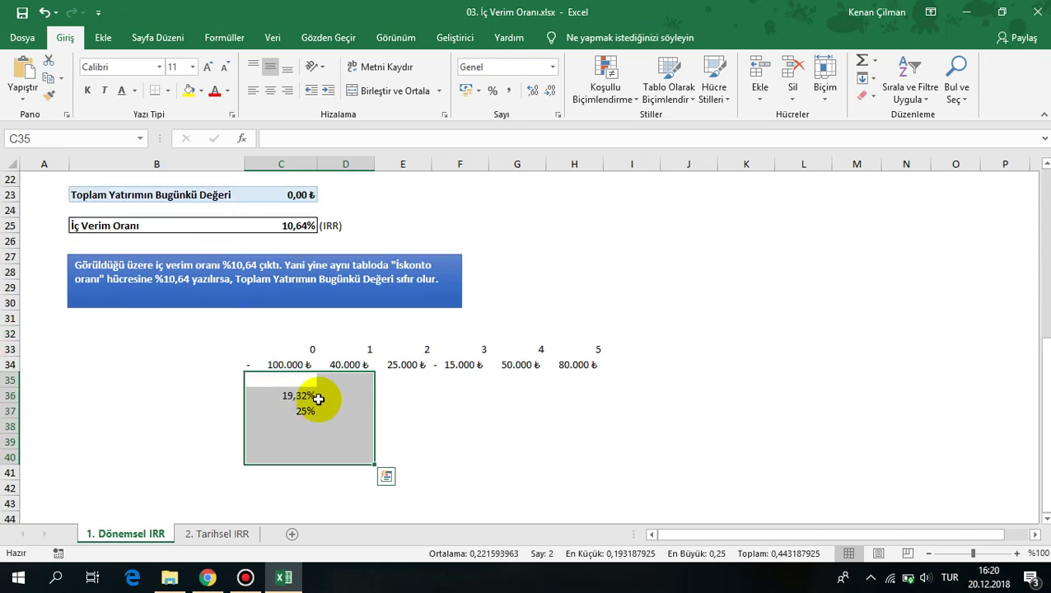
left_click_drag(272, 349, 568, 350)
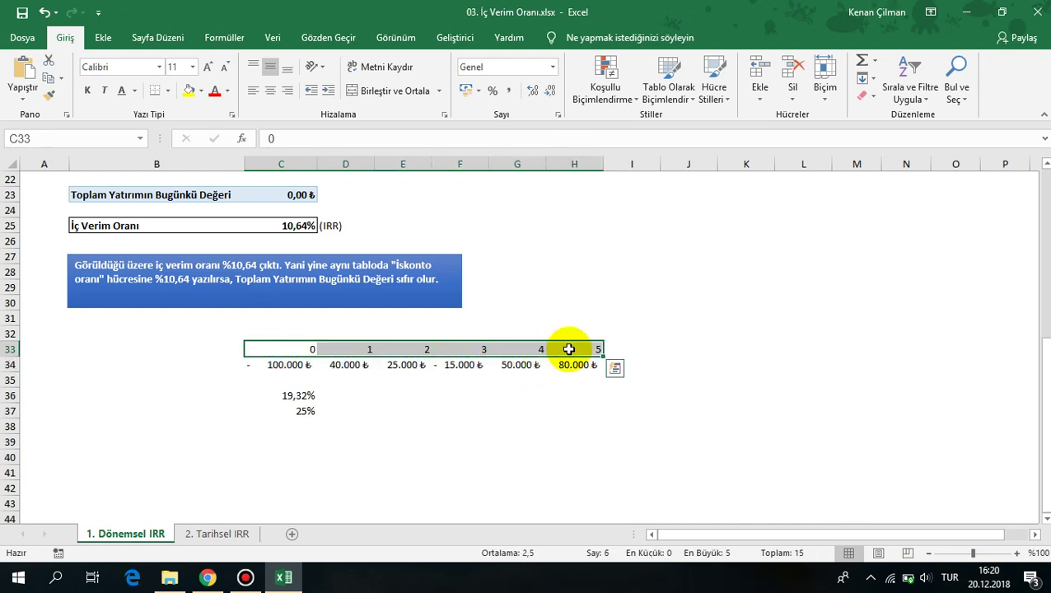
left_click(270, 91)
left_click(88, 91)
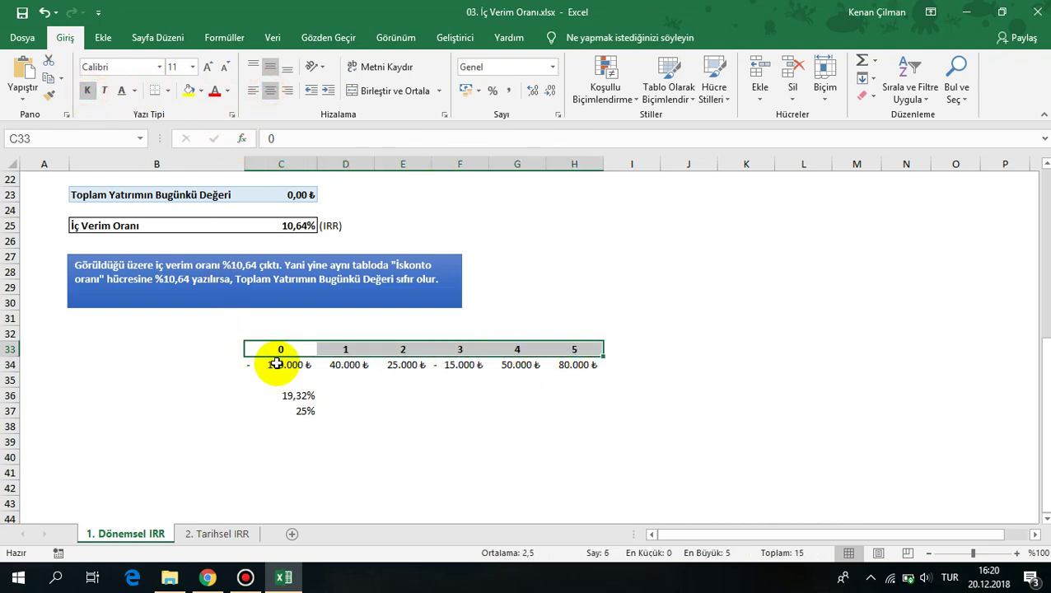
Review the periods and cash flows in C33:H34 together with the IRR in C36 and the comparison rate in C37
left_click_drag(277, 365, 606, 425)
left_click(495, 414)
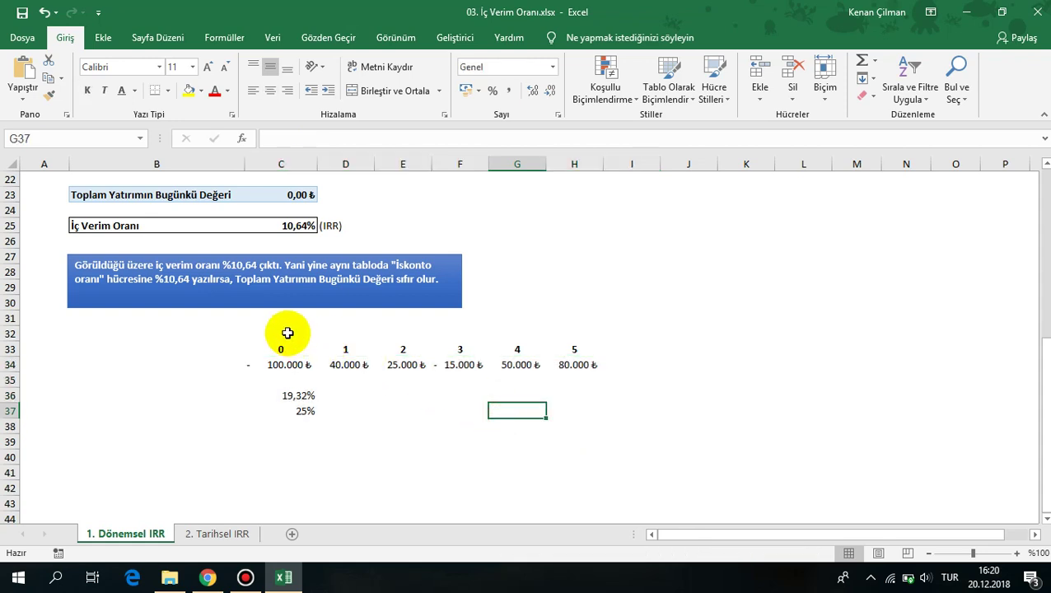
left_click_drag(285, 332, 563, 439)
left_click(251, 395)
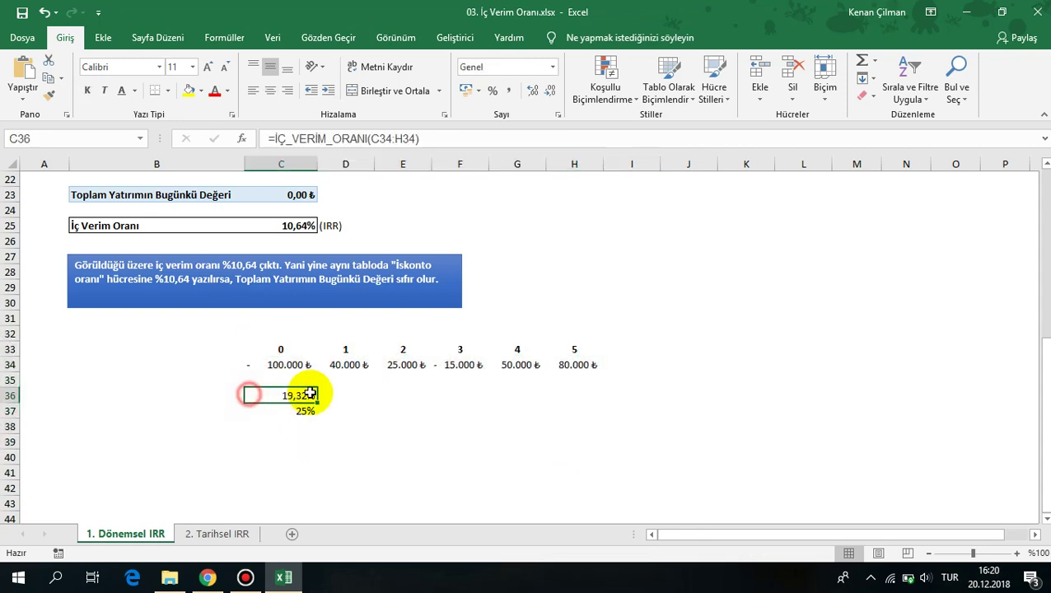
left_click_drag(309, 395, 286, 396)
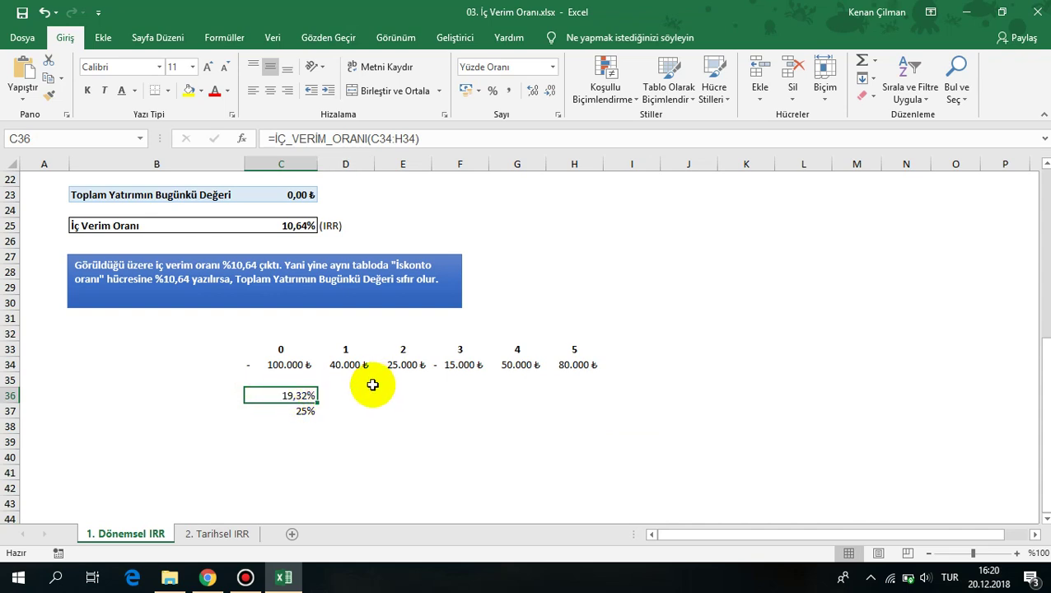
left_click(288, 412)
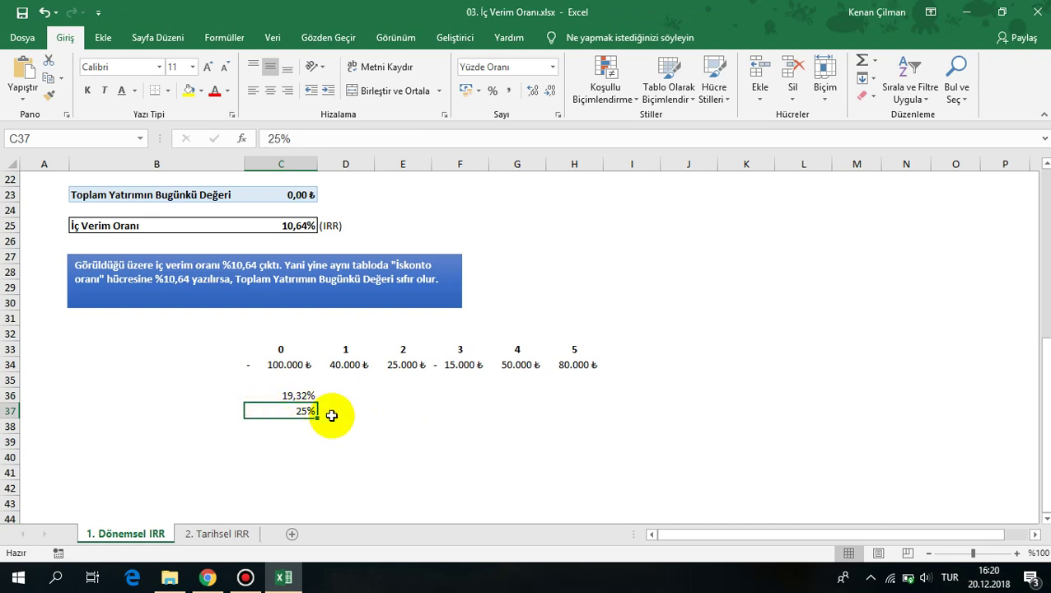
left_click_drag(276, 335, 387, 427)
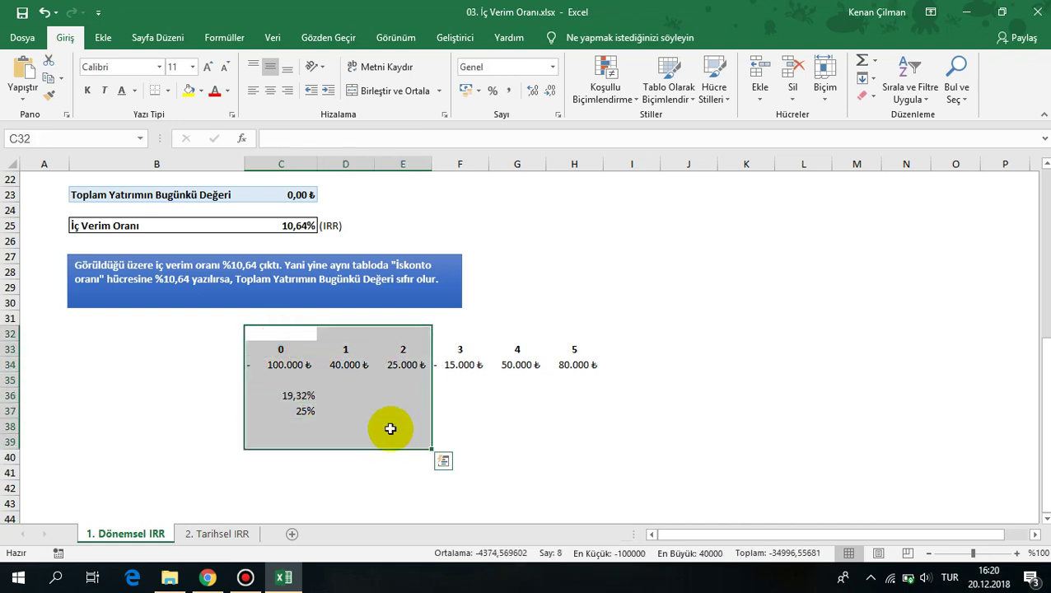
left_click(347, 410)
left_click_drag(276, 348, 582, 357)
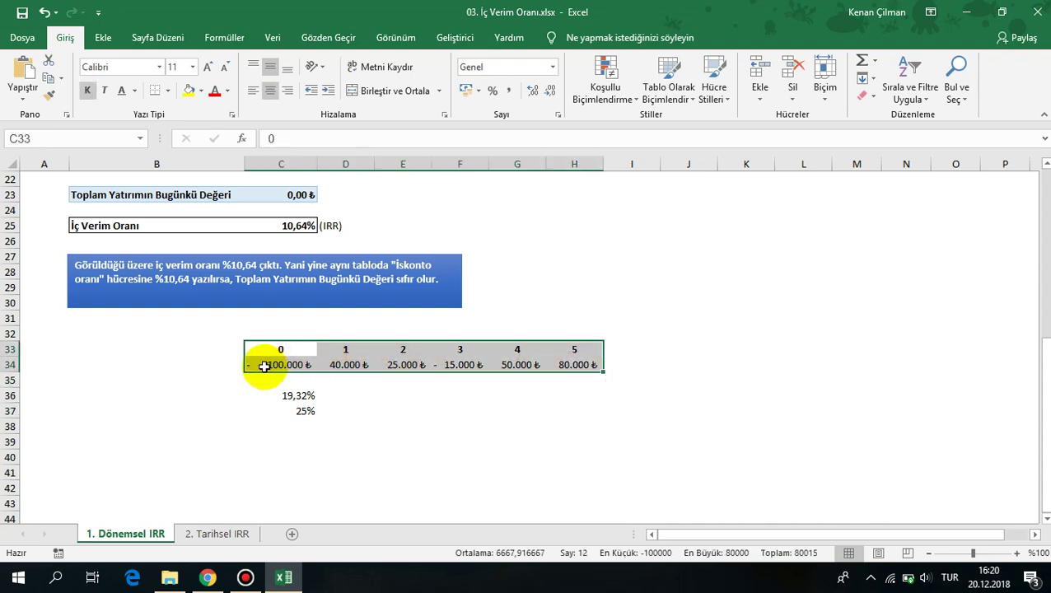
left_click_drag(265, 365, 598, 369)
left_click_drag(303, 402, 314, 414)
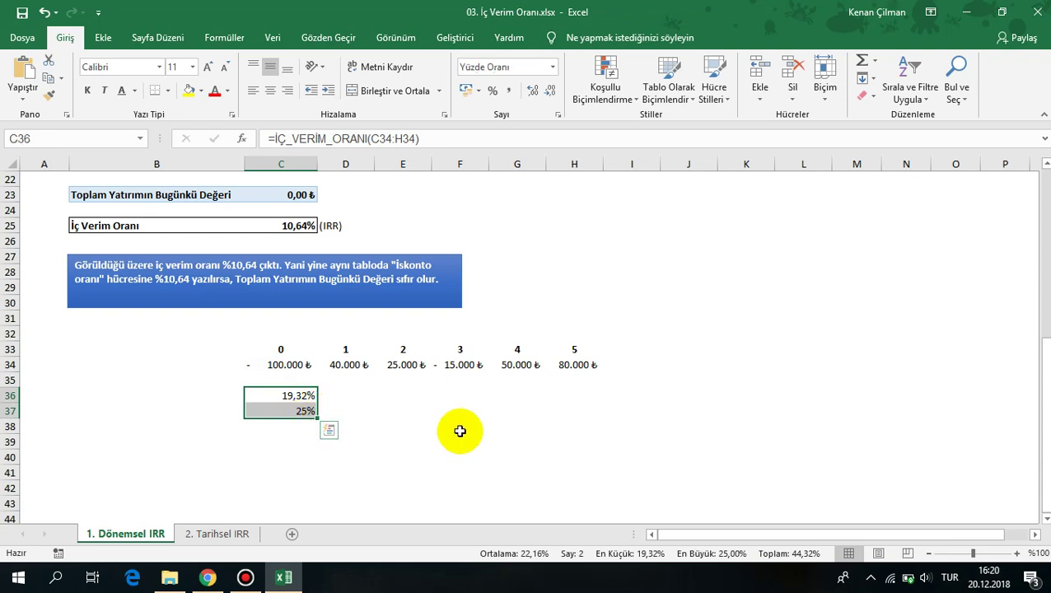